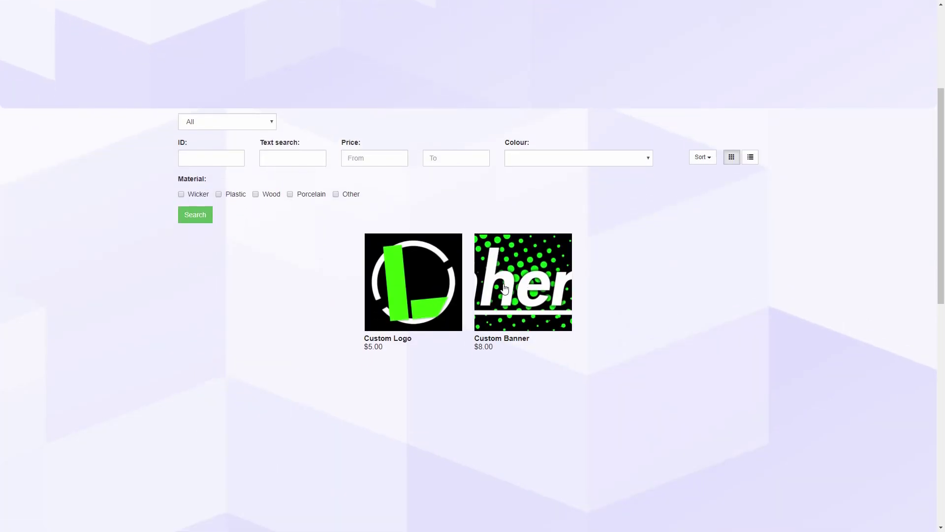
# - Add the $5.00 Custom Logo to the cart, check out, and start paying with Buy Now
pyautogui.click(362, 329)
pyautogui.click(362, 305)
pyautogui.scroll(3, 413, 236)
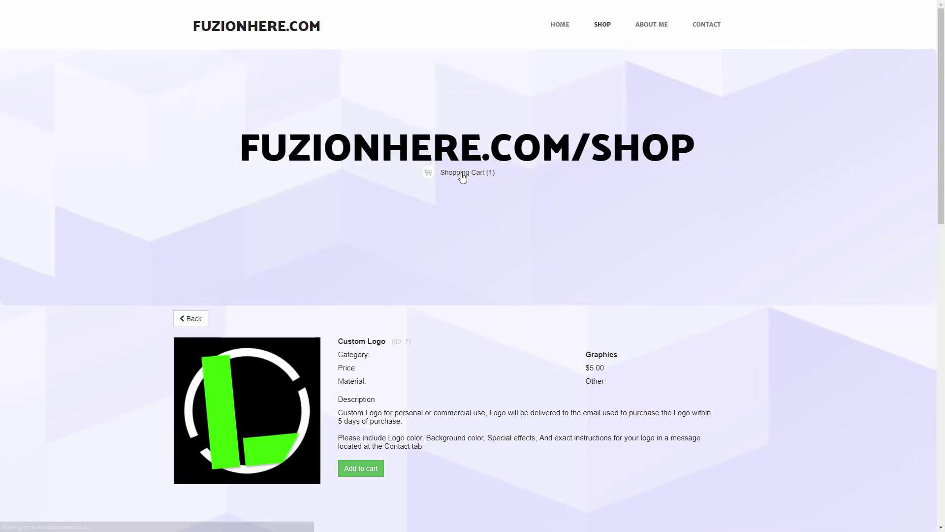
pyautogui.click(463, 175)
pyautogui.click(458, 313)
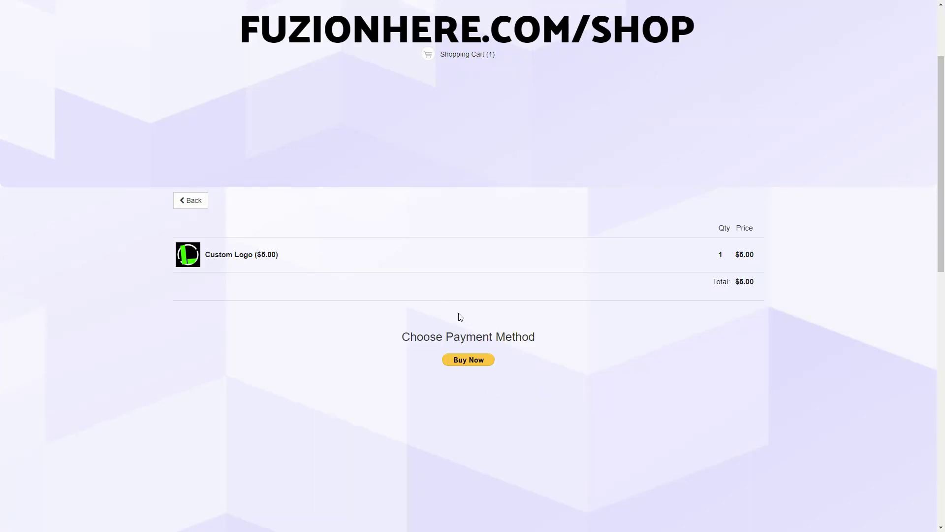
pyautogui.click(465, 363)
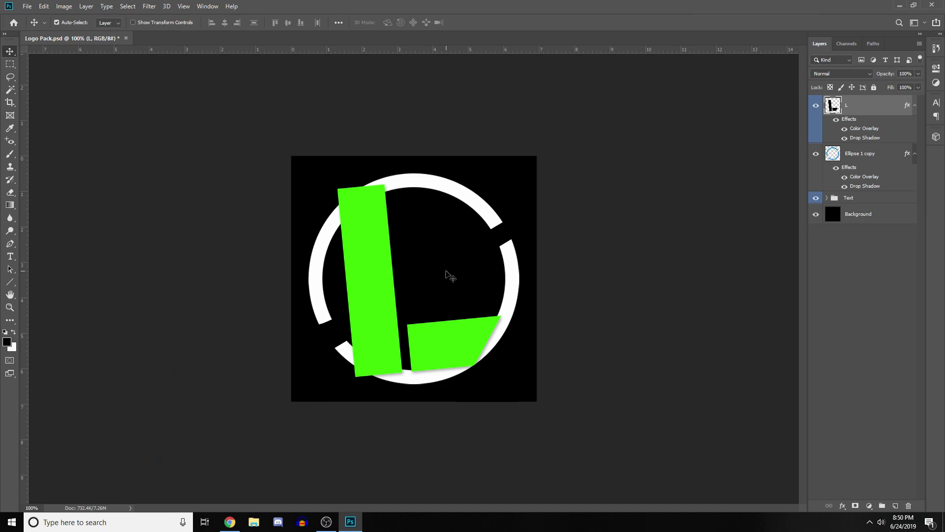
# - Create a new 800 × 800 pixel document at 300 pixels/inch
pyautogui.click(27, 6)
pyautogui.click(37, 17)
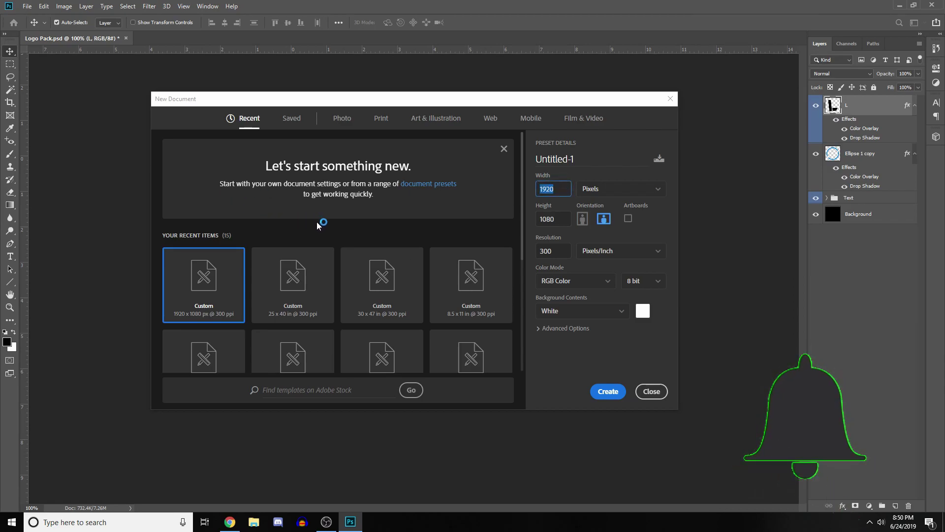
pyautogui.write('800')
pyautogui.press('Tab')
pyautogui.write('800')
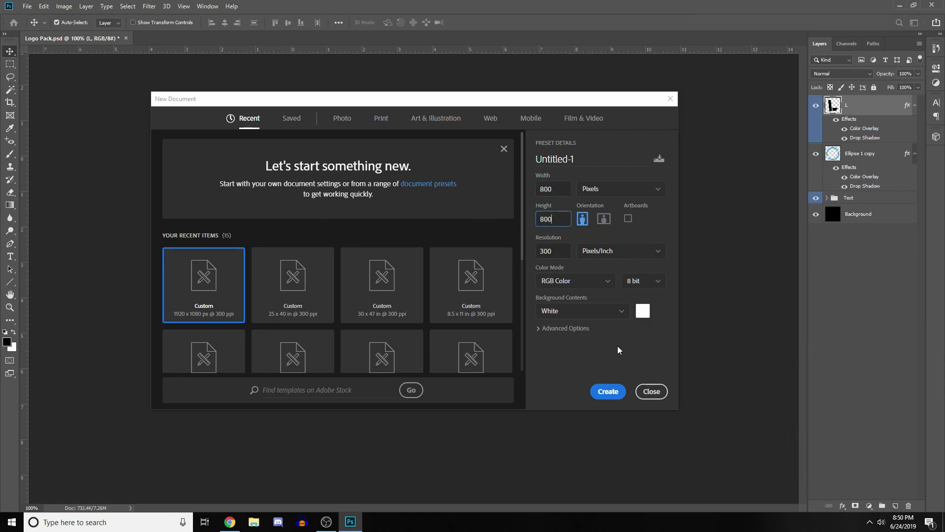
pyautogui.click(555, 249)
pyautogui.doubleClick(551, 251)
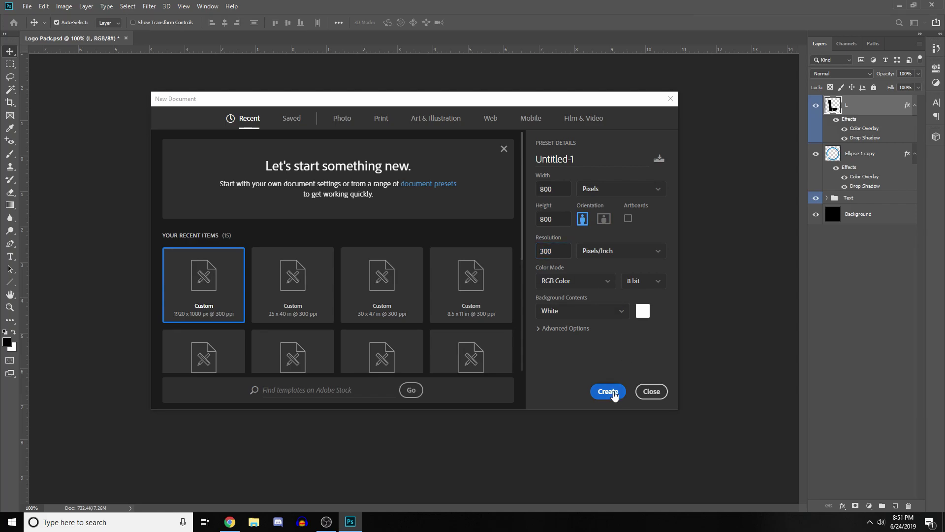
pyautogui.click(612, 392)
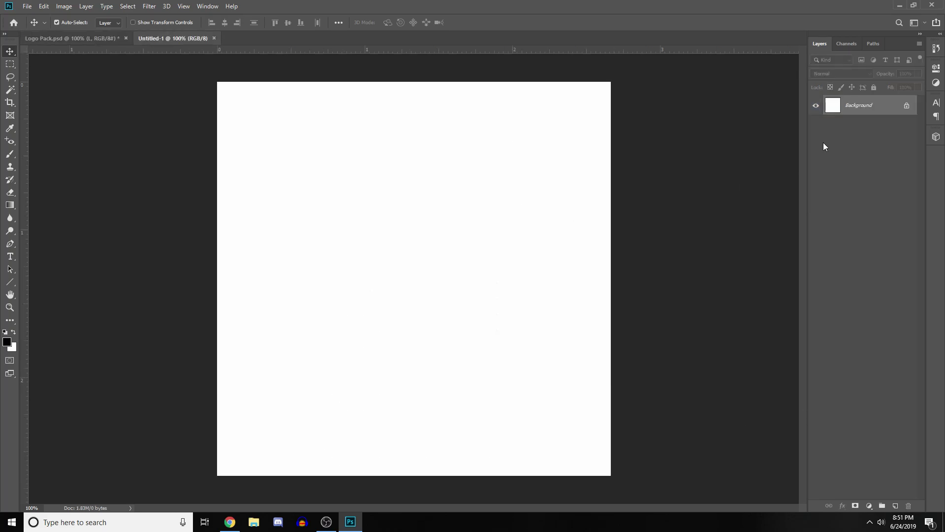
# - Convert the locked Background into a regular Layer 0
pyautogui.rightClick(898, 108)
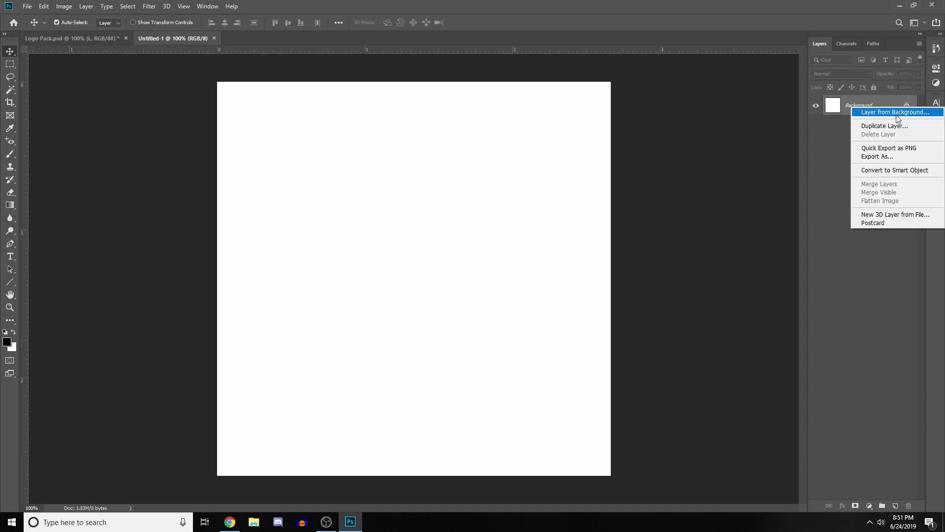
pyautogui.click(897, 113)
pyautogui.click(551, 154)
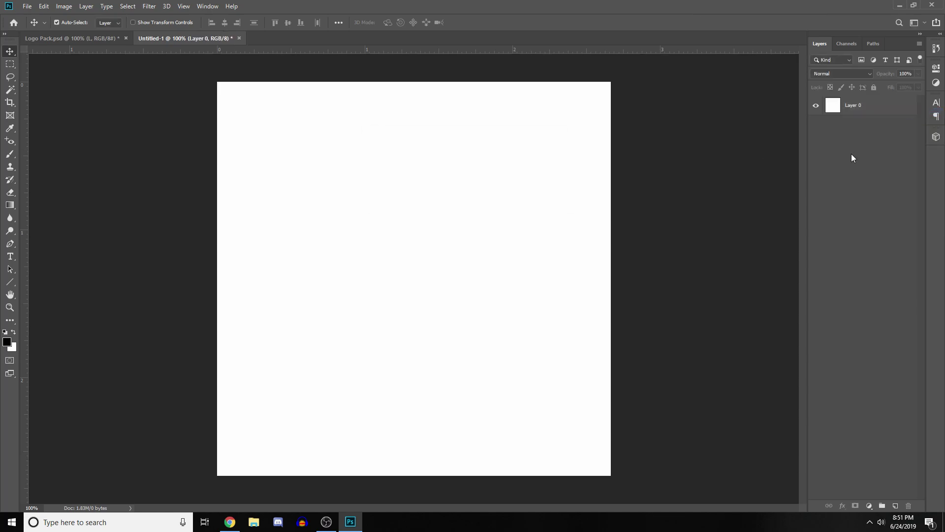
pyautogui.click(816, 111)
pyautogui.click(817, 111)
pyautogui.click(817, 111)
pyautogui.click(817, 106)
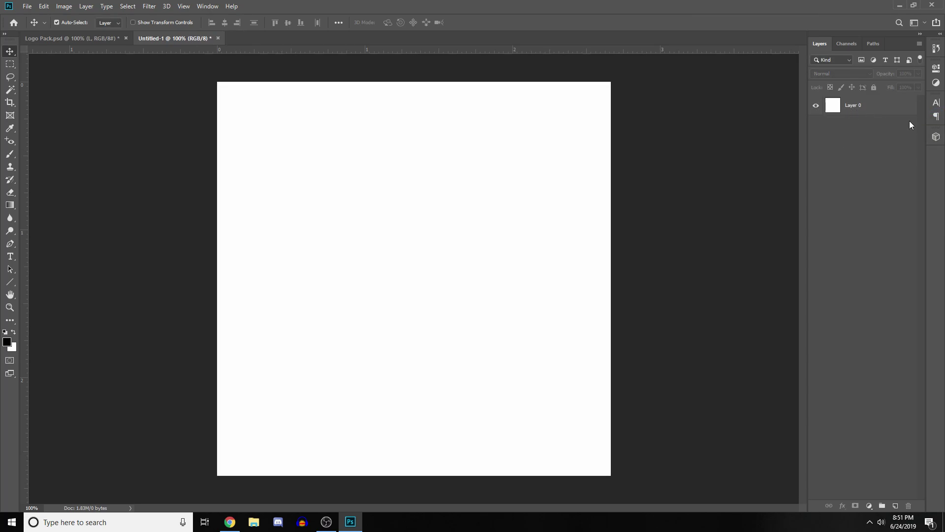
pyautogui.click(911, 112)
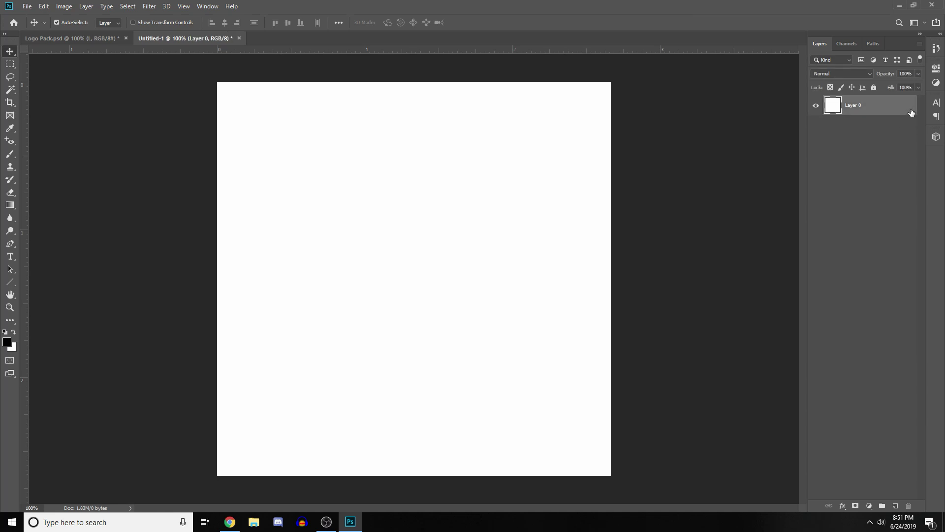
# - Give Layer 0 a Color Overlay in colour 000000 so the canvas turns black
pyautogui.rightClick(908, 106)
pyautogui.click(887, 110)
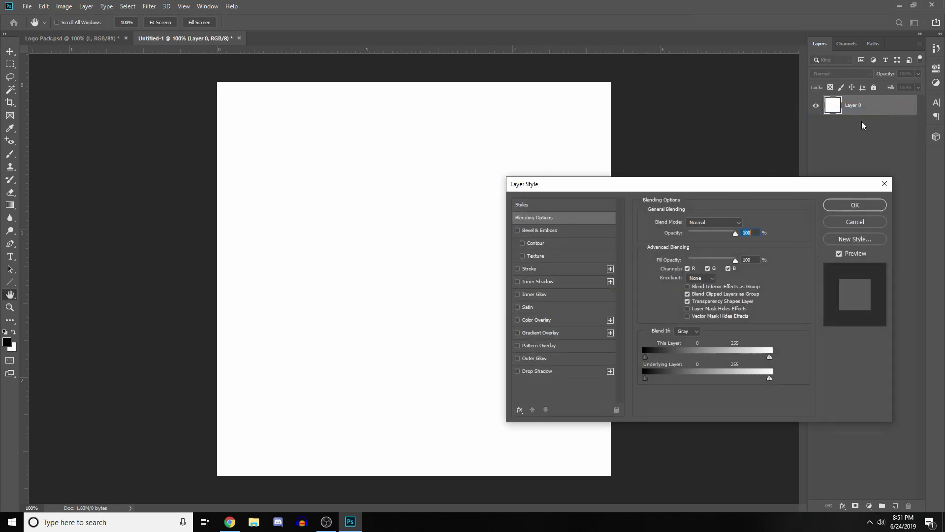
pyautogui.click(518, 321)
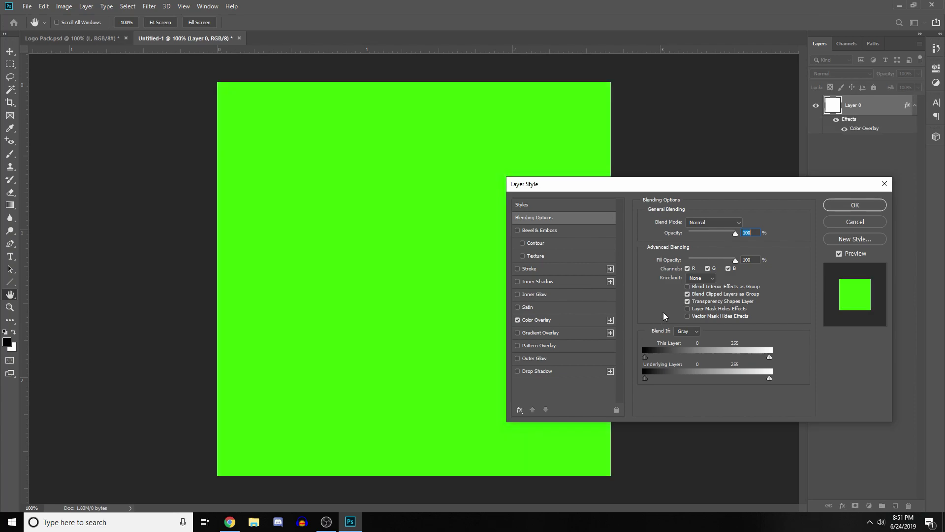
pyautogui.click(749, 222)
pyautogui.write('000000')
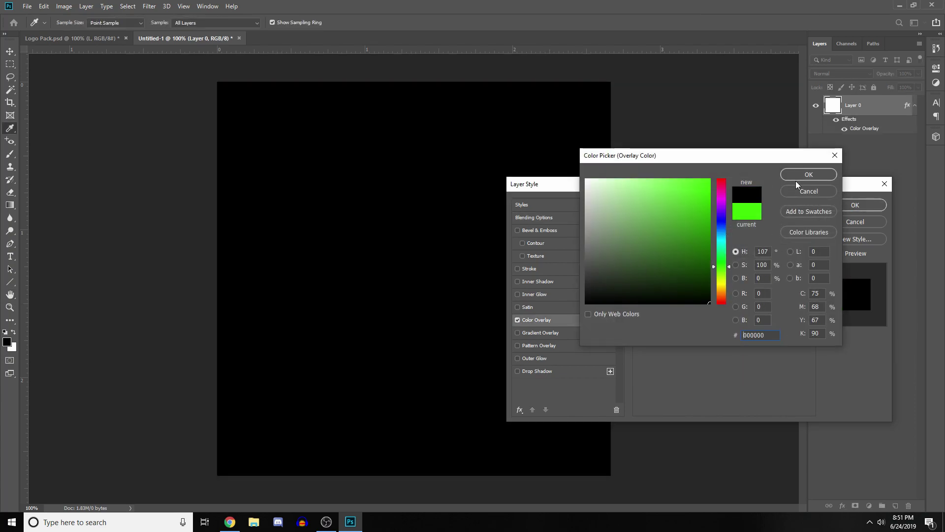
pyautogui.click(800, 177)
pyautogui.press('Return')
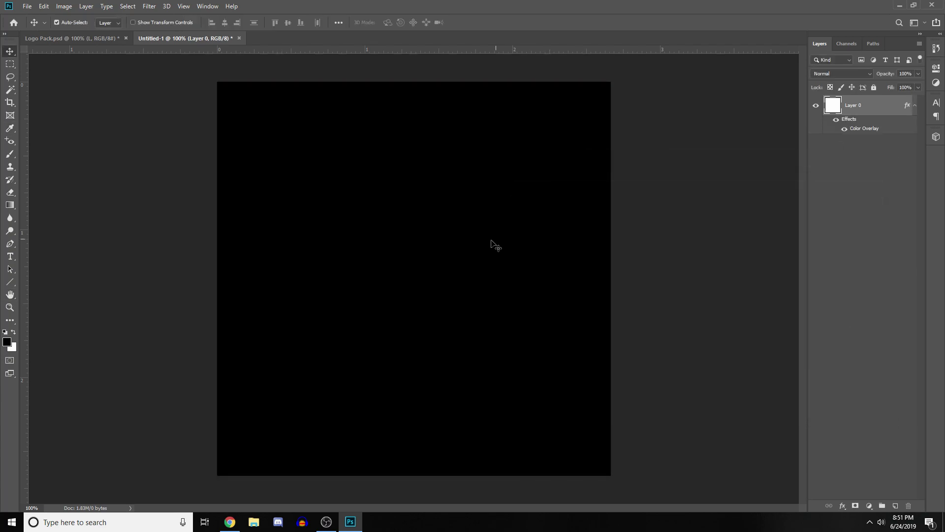
# - Draw a large circle on the canvas with the Ellipse Tool
pyautogui.click(11, 285)
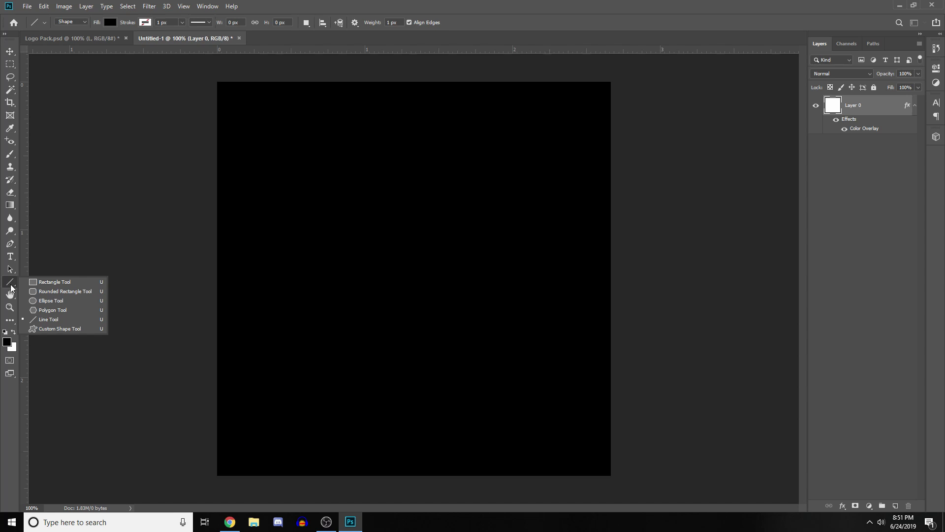
pyautogui.click(66, 301)
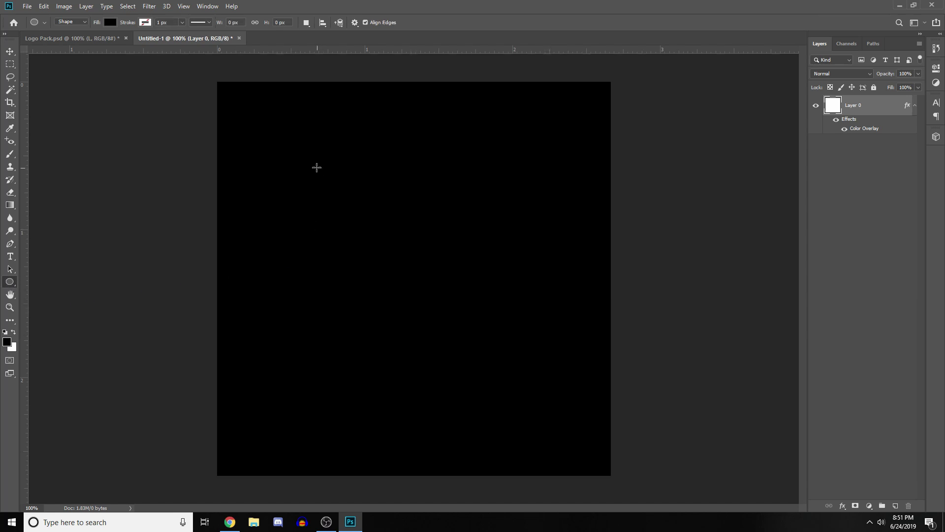
pyautogui.moveTo(298, 143); pyautogui.dragTo(531, 376)
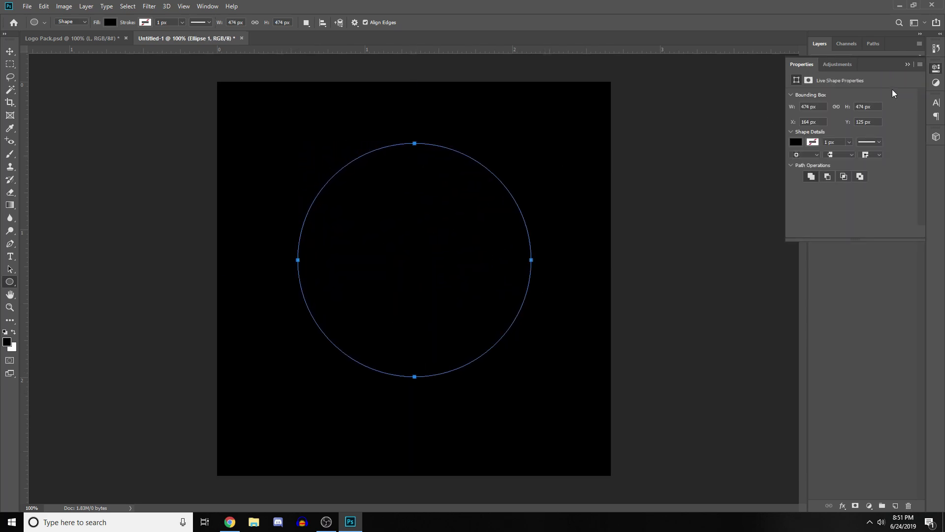
pyautogui.click(908, 65)
pyautogui.press('v')
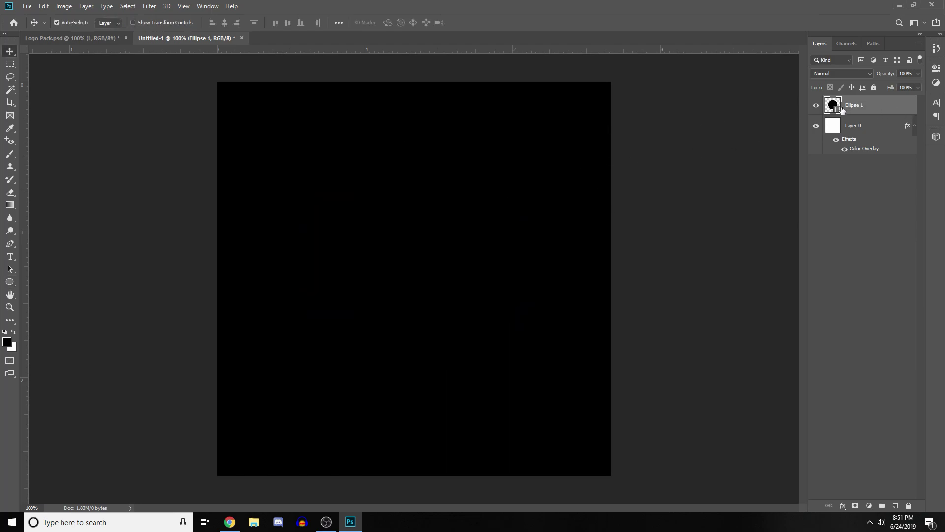
# - Add a white (ffffff) Color Overlay to Ellipse 1
pyautogui.doubleClick(906, 108)
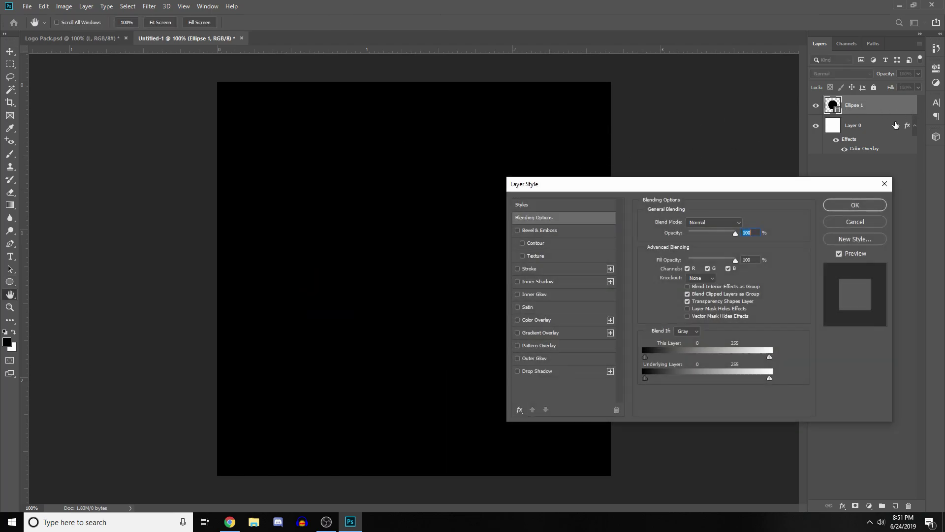
pyautogui.click(525, 322)
pyautogui.click(740, 219)
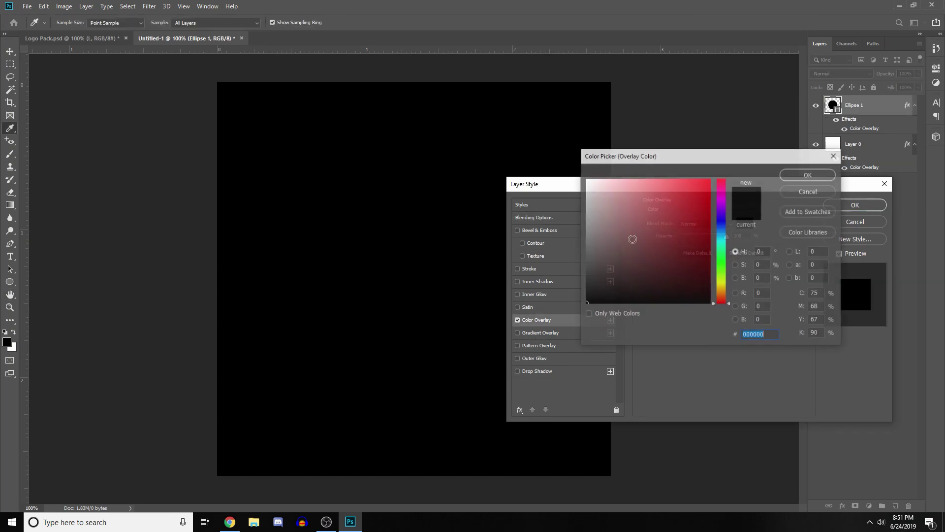
pyautogui.write('ffffff')
pyautogui.click(807, 175)
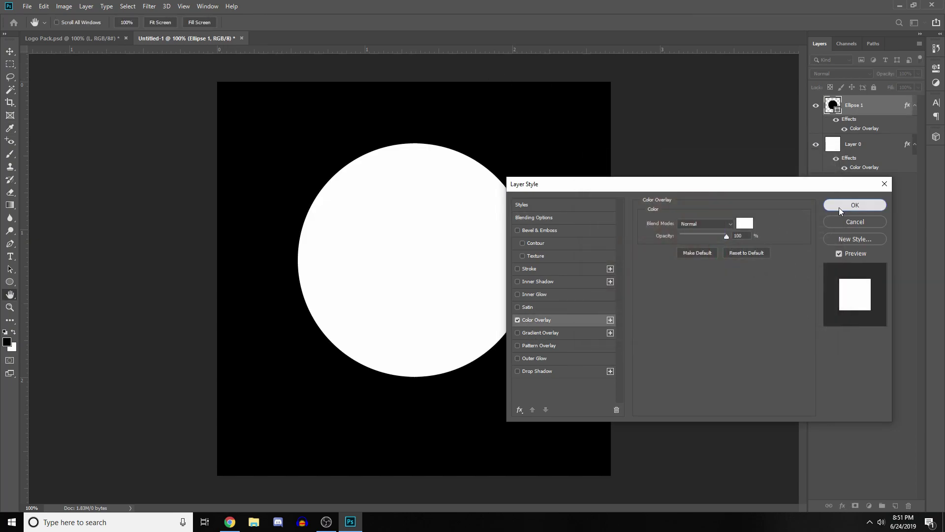
pyautogui.click(855, 205)
# - Centre the circle horizontally on the canvas using Select All and Align
pyautogui.moveTo(430, 237); pyautogui.dragTo(433, 262)
pyautogui.hotkey('ctrl', 'a')
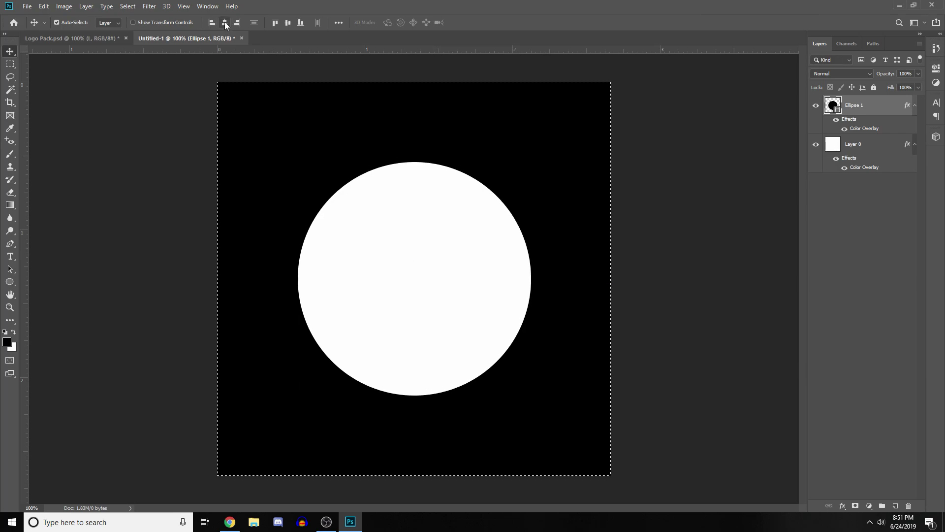
pyautogui.click(225, 22)
pyautogui.hotkey('ctrl', 'd')
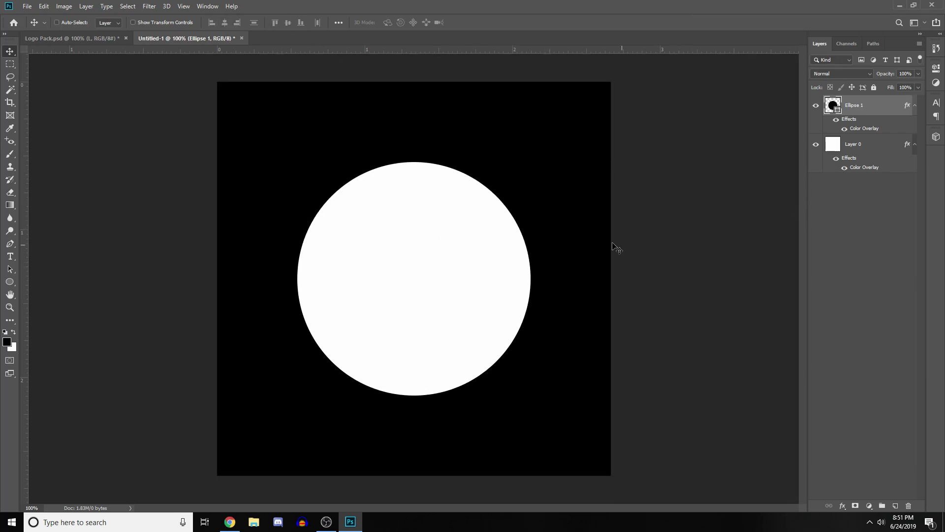
# - Duplicate the circle and shrink the copy to about 90%, centred on the canvas
pyautogui.hotkey('ctrl', 'j')
pyautogui.hotkey('ctrl', 't')
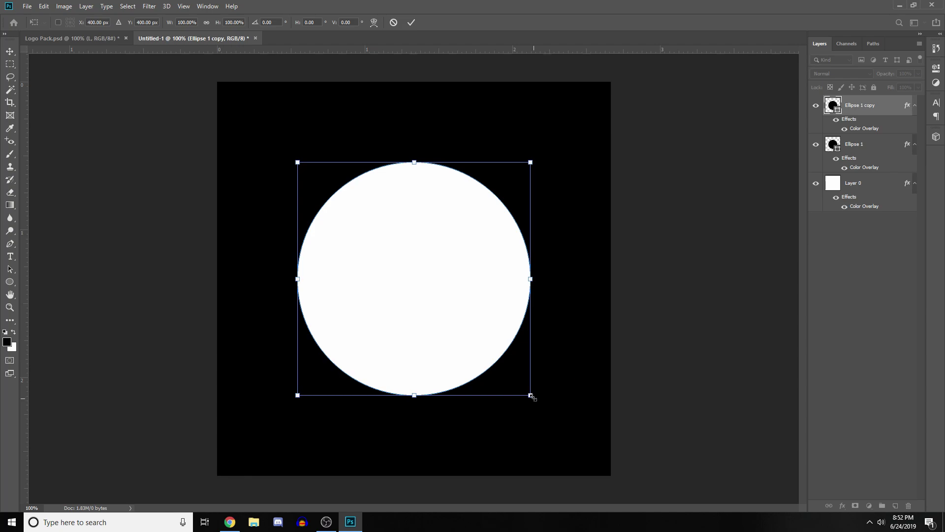
pyautogui.moveTo(530, 395); pyautogui.dragTo(508, 371)
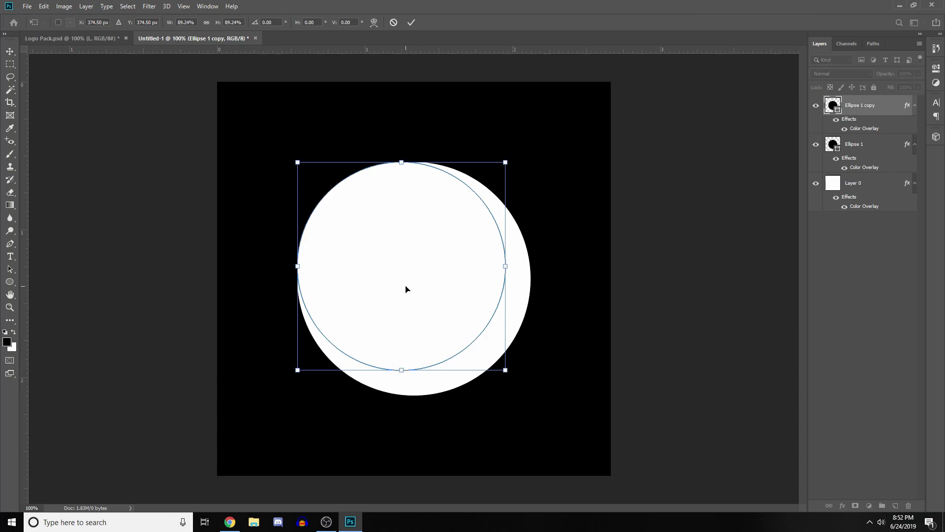
pyautogui.moveTo(408, 289); pyautogui.dragTo(421, 301)
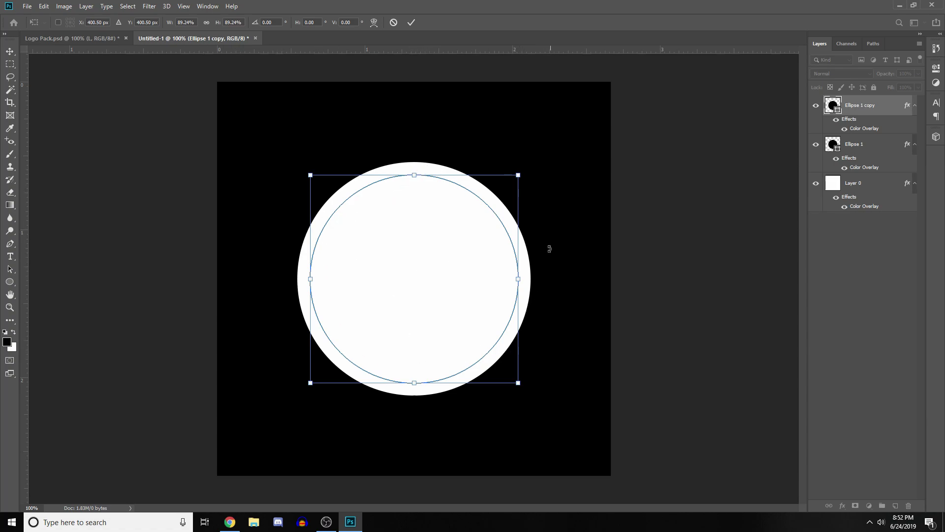
pyautogui.click(411, 22)
# - Load the smaller circle as a selection, hide it, and rasterize Ellipse 1
pyautogui.press('t')
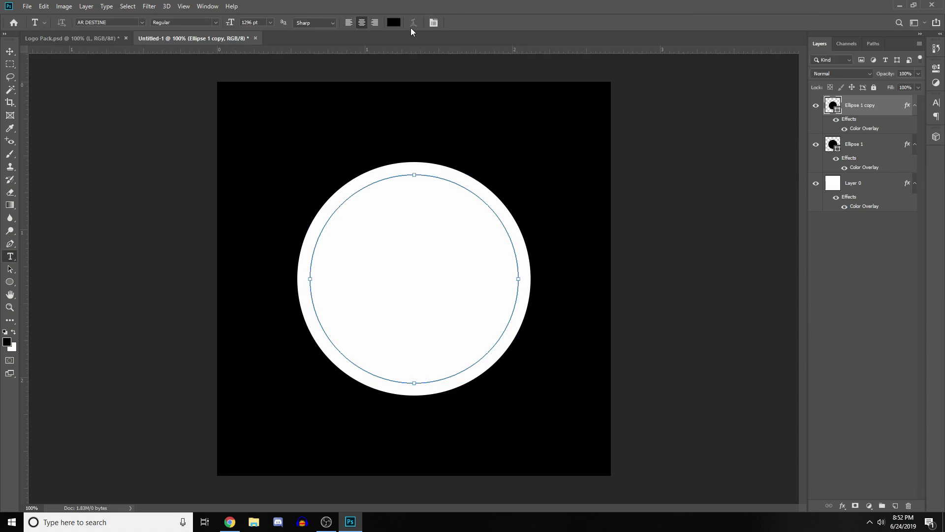
pyautogui.keyDown('ctrl'); pyautogui.click(833, 105); pyautogui.keyUp('ctrl')
pyautogui.click(816, 105)
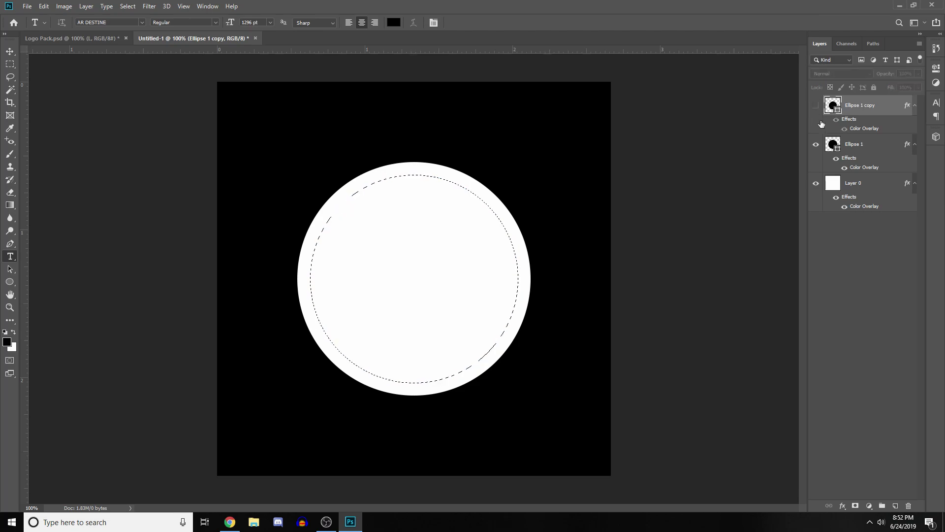
pyautogui.click(876, 145)
pyautogui.rightClick(876, 145)
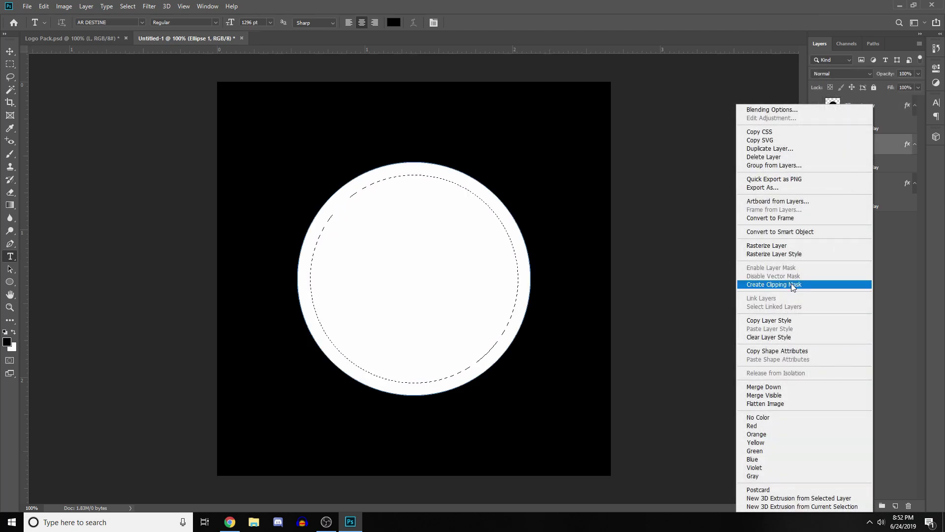
pyautogui.click(775, 245)
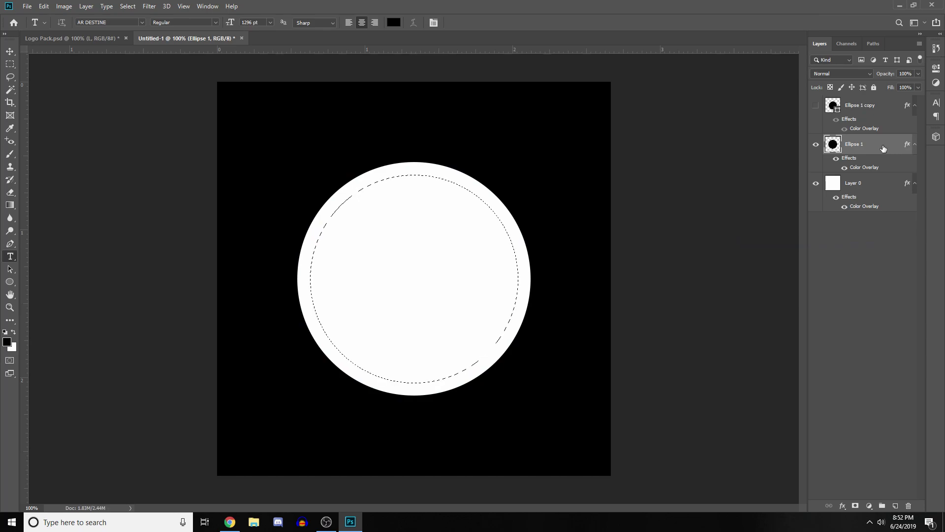
# - Delete the selected centre from Ellipse 1, deselect, and send the hidden copy to the bottom
pyautogui.press('Delete')
pyautogui.hotkey('ctrl', 'd')
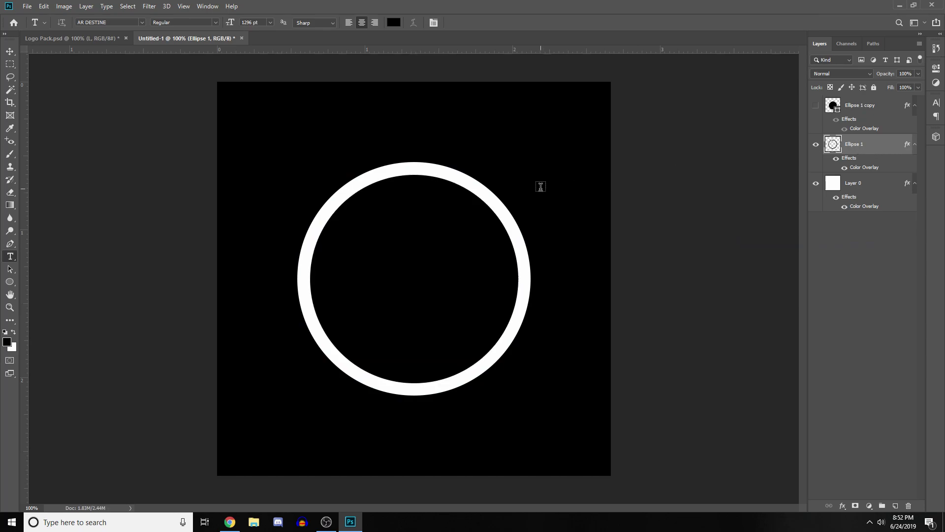
pyautogui.press('v')
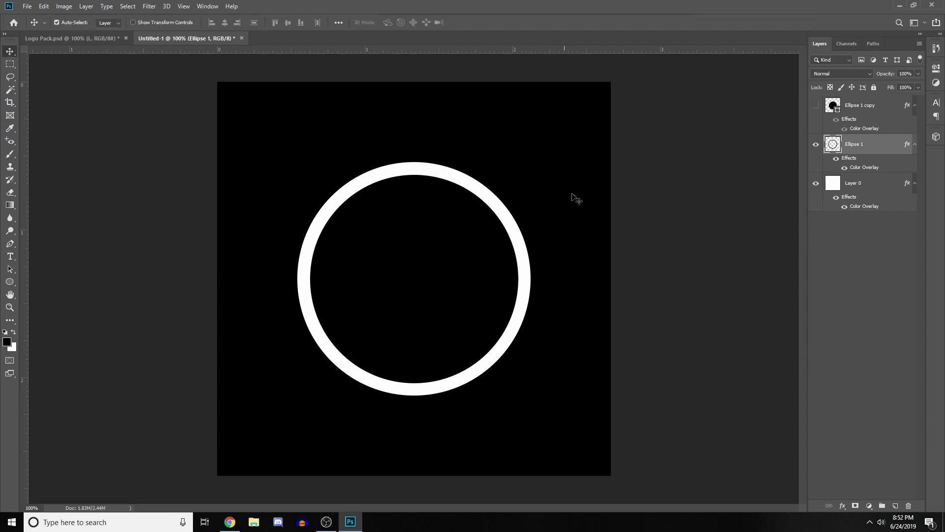
pyautogui.hotkey('ctrl', 'z')
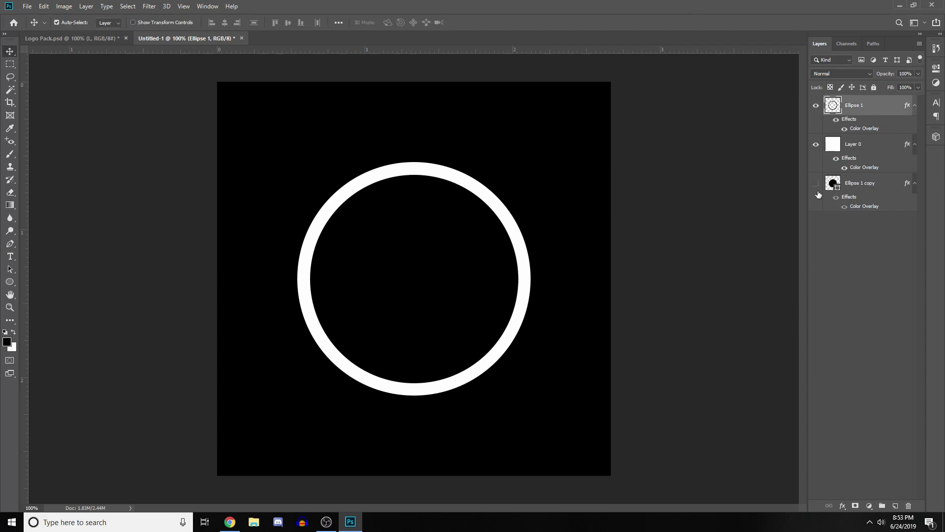
# - Hide the black Layer 0 background
pyautogui.click(816, 145)
pyautogui.click(816, 145)
pyautogui.click(817, 146)
# - Give the ring layer a Drop Shadow with 13 px distance
pyautogui.rightClick(872, 106)
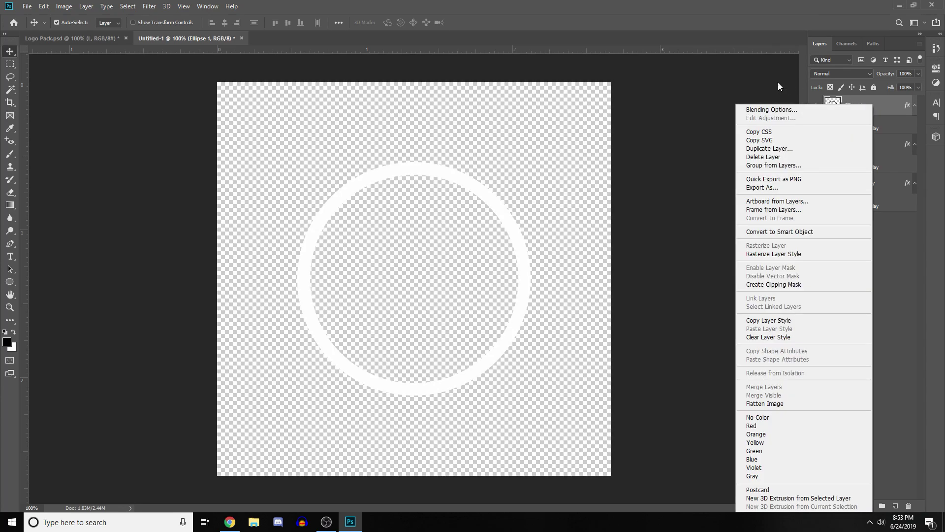
pyautogui.click(772, 111)
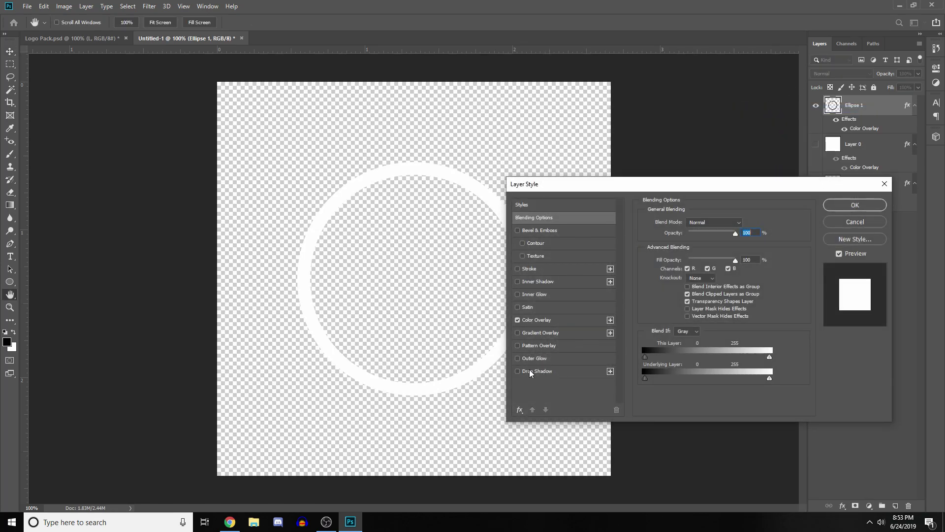
pyautogui.click(530, 373)
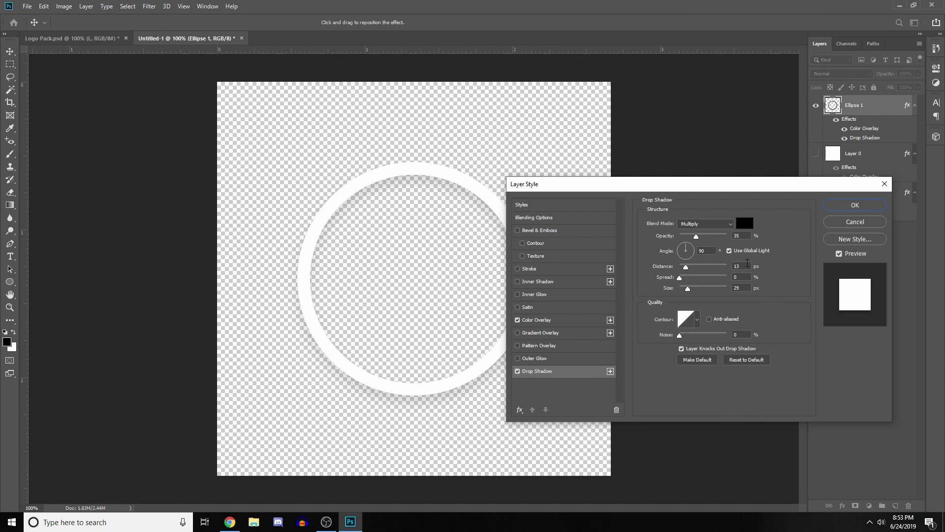
pyautogui.click(747, 265)
pyautogui.click(837, 206)
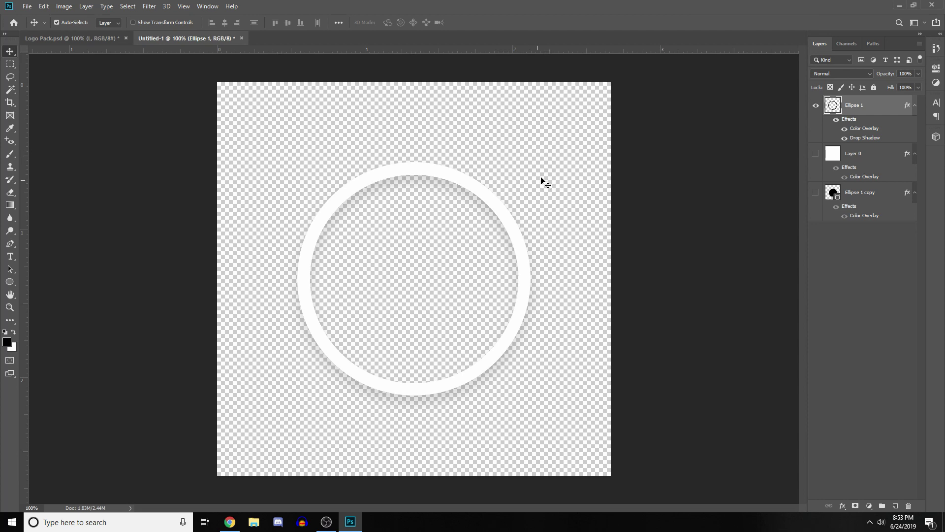
# - Briefly browse the dafont.com font site in Chrome, then return to Photoshop
pyautogui.hotkey('alt', 'Tab')
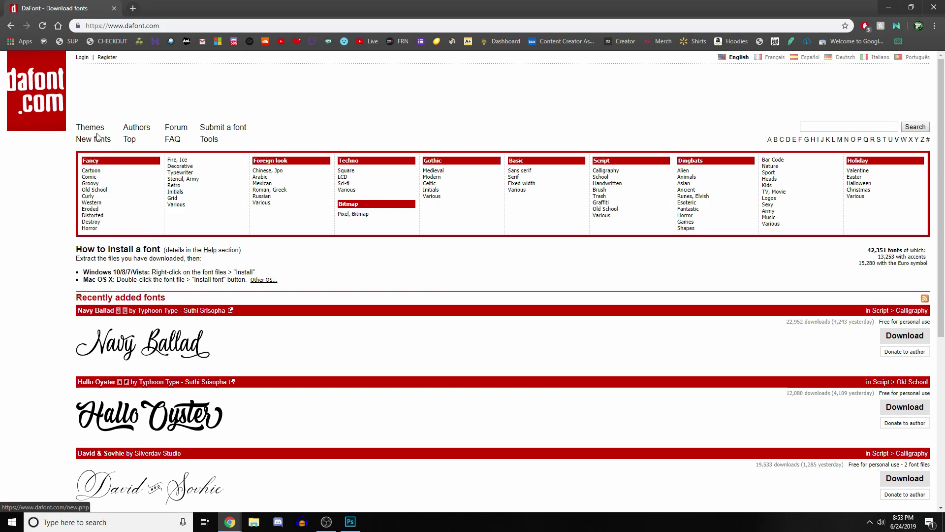
pyautogui.scroll(-5, 359, 297)
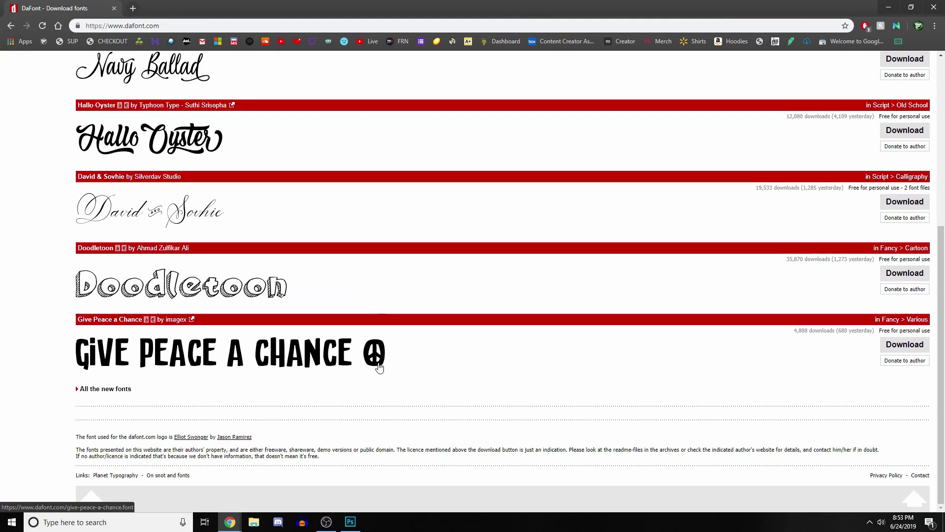
pyautogui.scroll(5, 316, 390)
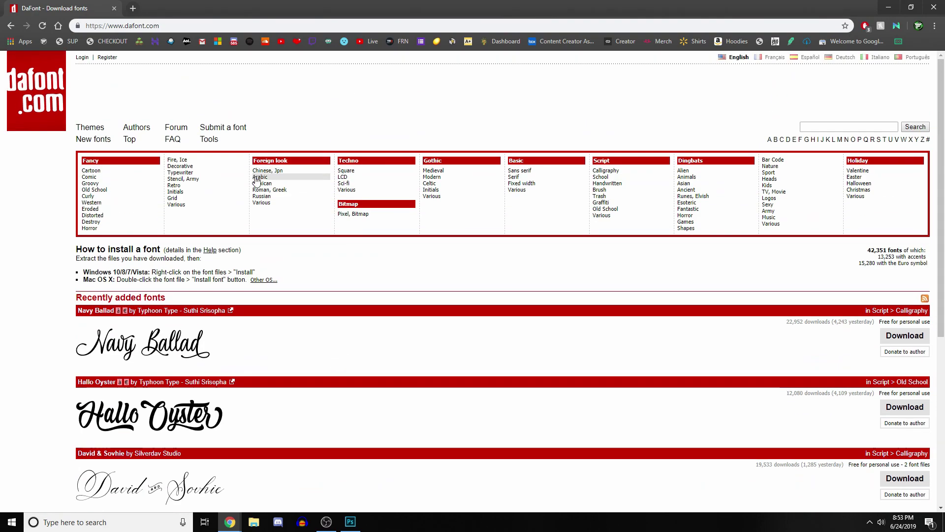
pyautogui.hotkey('alt', 'Tab')
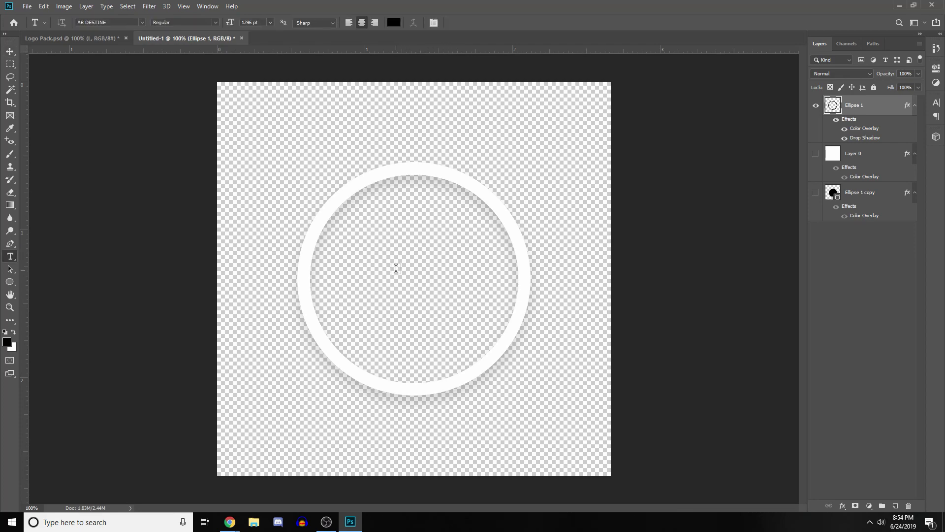
# - Place a black 100 pt letter L text layer inside the white ring
pyautogui.click(396, 268)
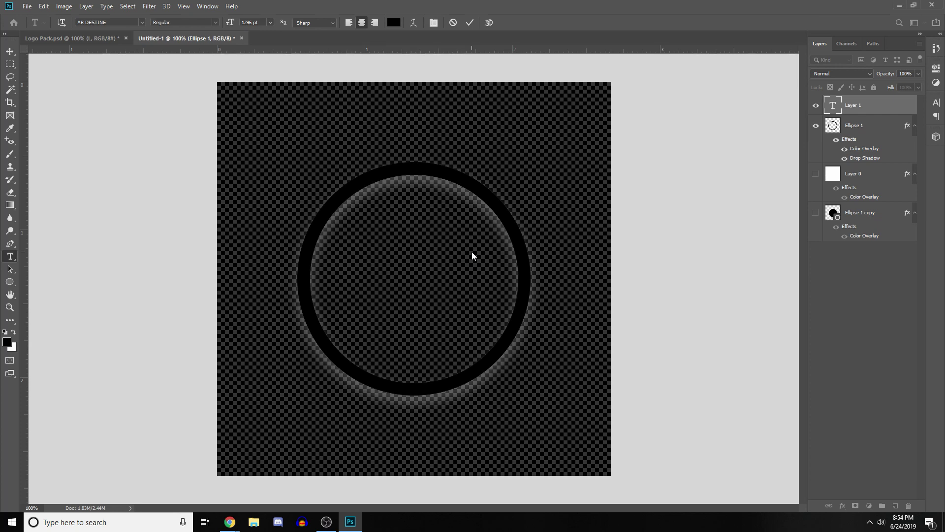
pyautogui.write('W')
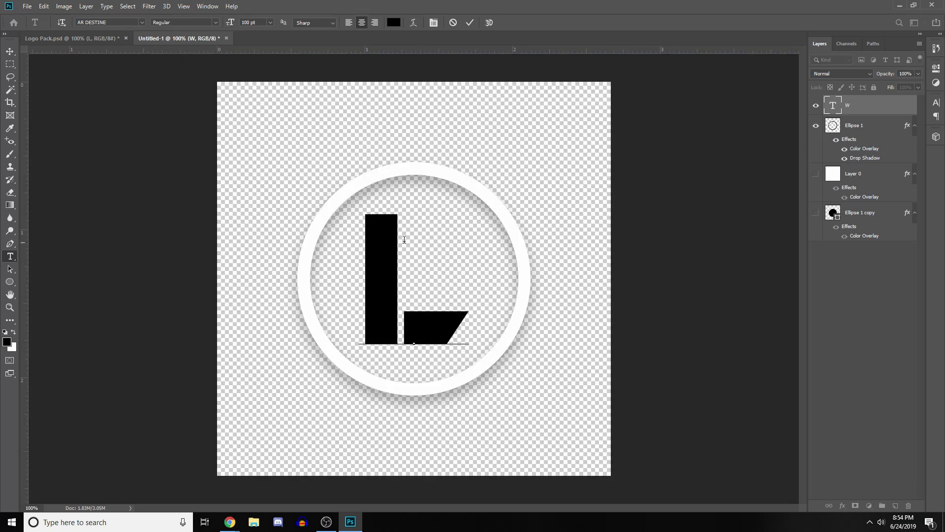
pyautogui.click(470, 25)
pyautogui.press('v')
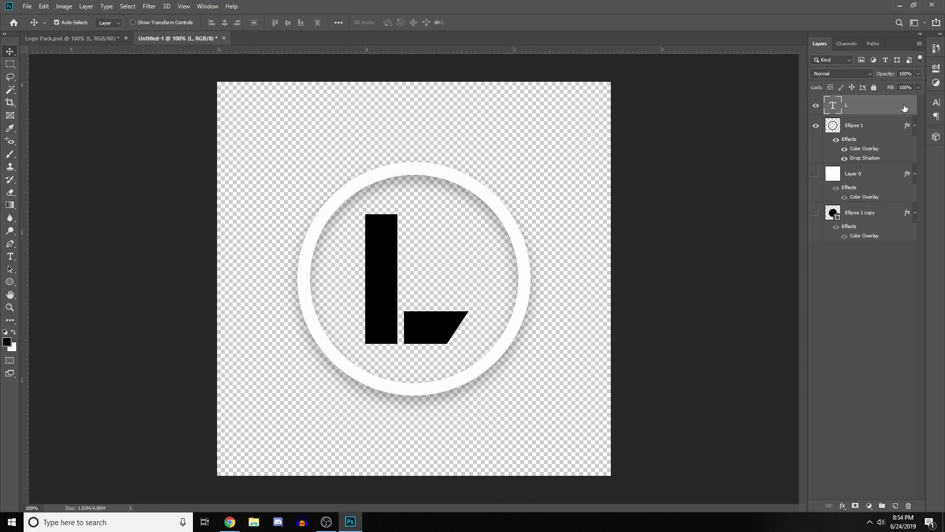
pyautogui.rightClick(858, 106)
# - Give the L a bright green 36ff00 Color Overlay
pyautogui.click(833, 77)
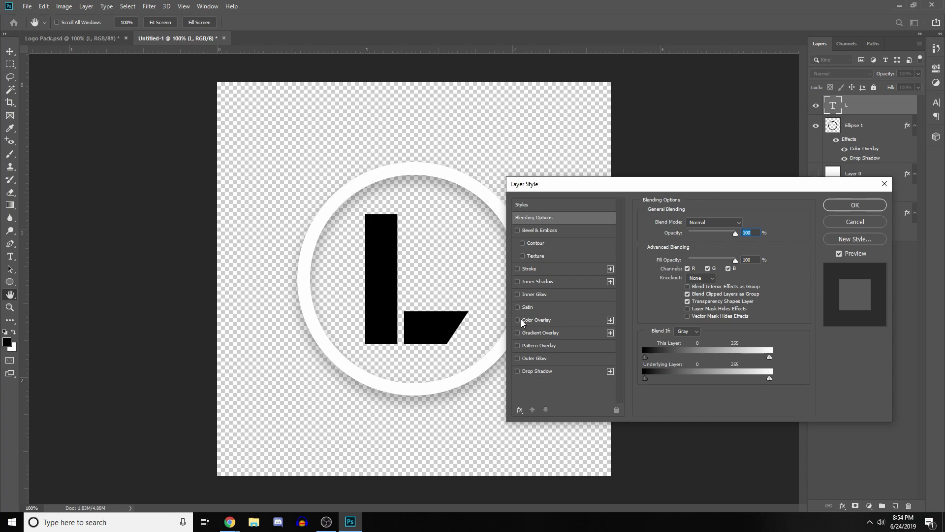
pyautogui.click(518, 320)
pyautogui.click(518, 321)
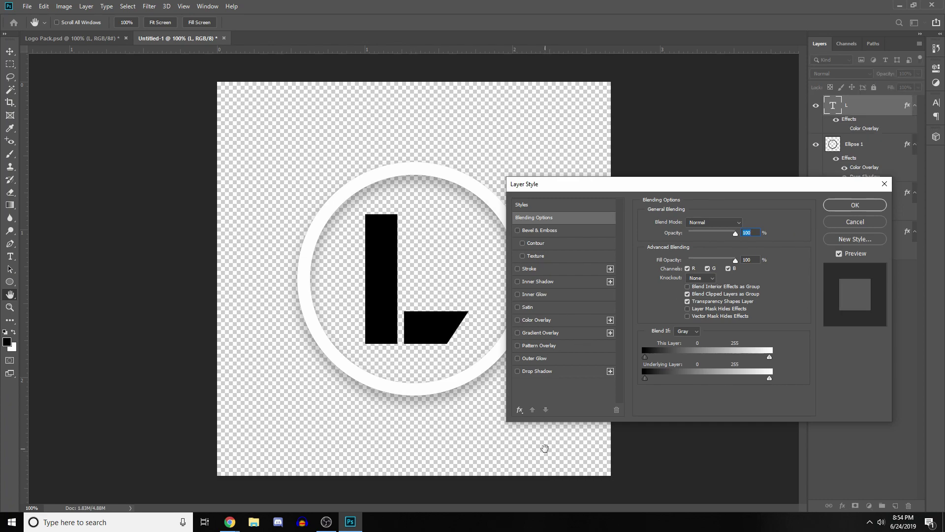
pyautogui.click(518, 320)
pyautogui.click(744, 223)
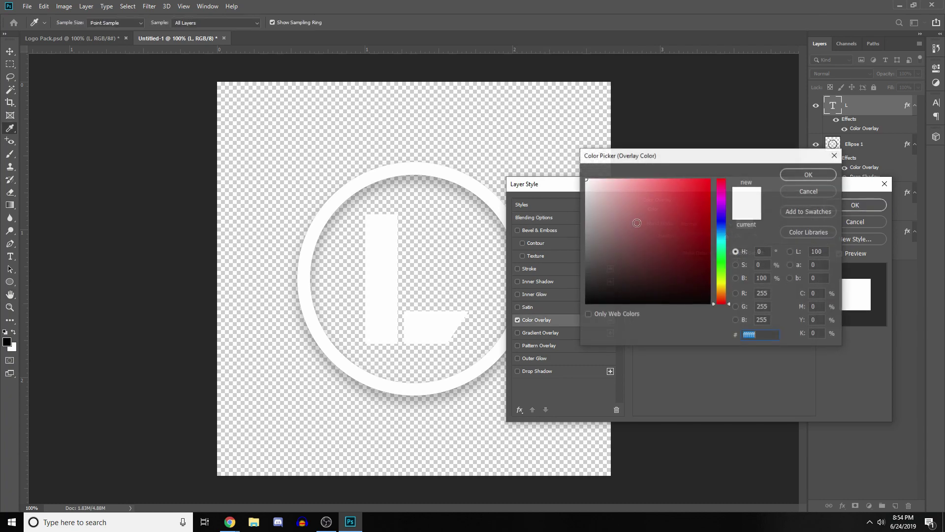
pyautogui.moveTo(721, 224); pyautogui.dragTo(722, 271)
pyautogui.moveTo(706, 203); pyautogui.dragTo(710, 168)
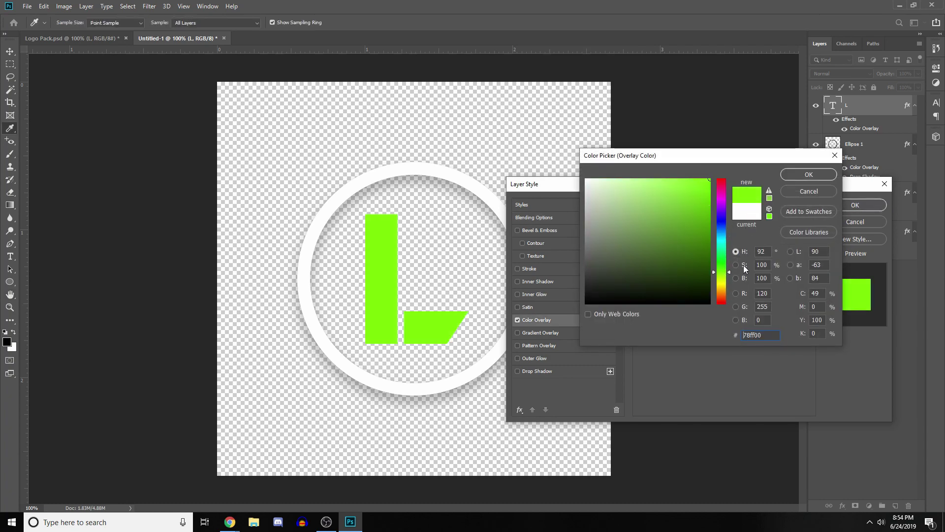
pyautogui.moveTo(722, 278); pyautogui.dragTo(722, 268)
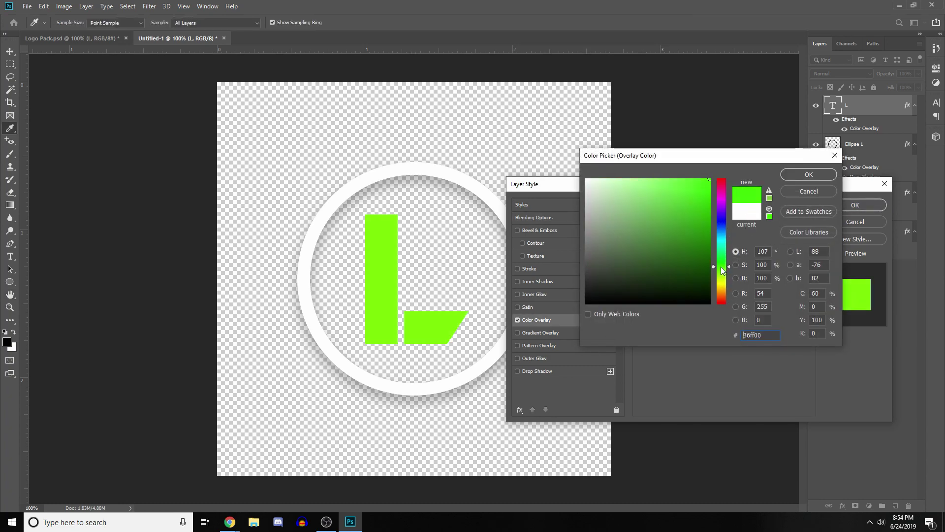
pyautogui.click(803, 175)
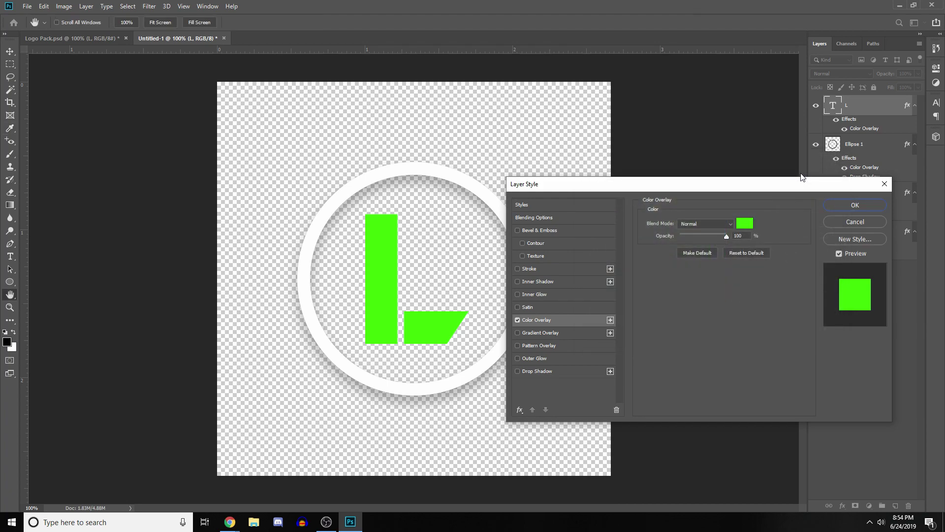
# - Add a Drop Shadow and a Satin with its opacity lowered to the L
pyautogui.click(517, 370)
pyautogui.click(552, 372)
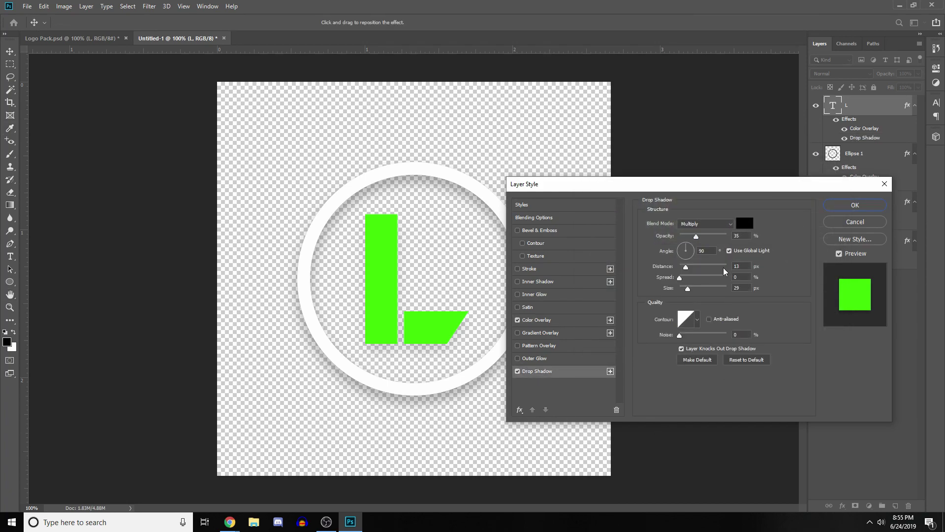
pyautogui.click(519, 307)
pyautogui.click(552, 311)
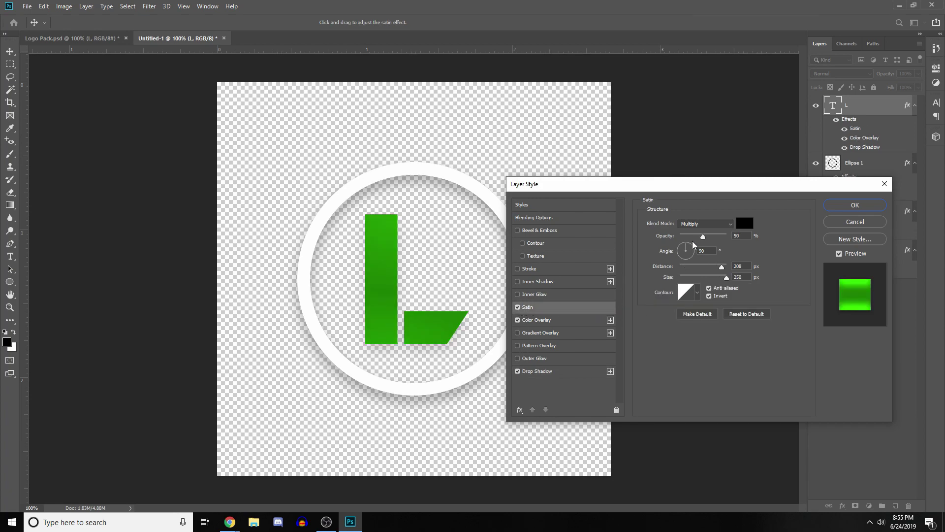
pyautogui.moveTo(703, 237); pyautogui.dragTo(680, 238)
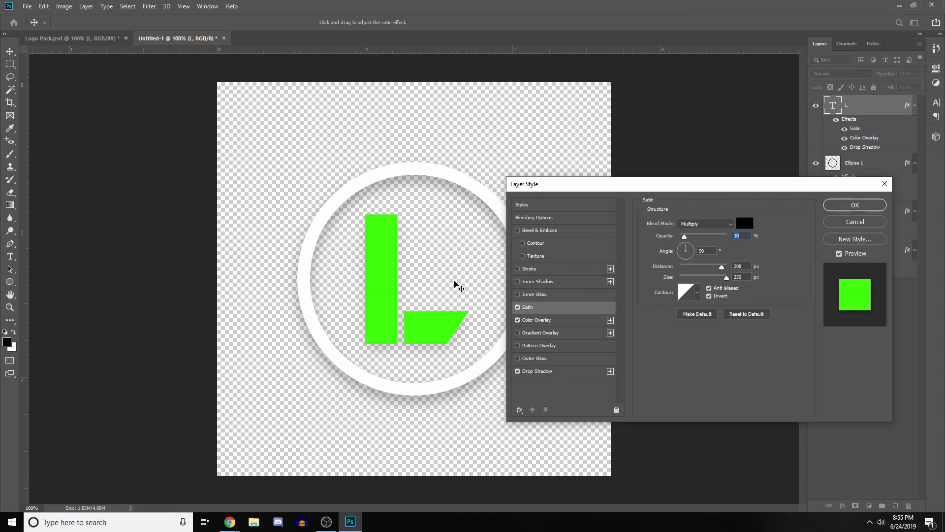
pyautogui.click(855, 205)
# - Move the L slightly up and left inside the ring
pyautogui.moveTo(388, 289); pyautogui.dragTo(385, 270)
pyautogui.moveTo(367, 269); pyautogui.dragTo(367, 268)
pyautogui.press('ctrl')
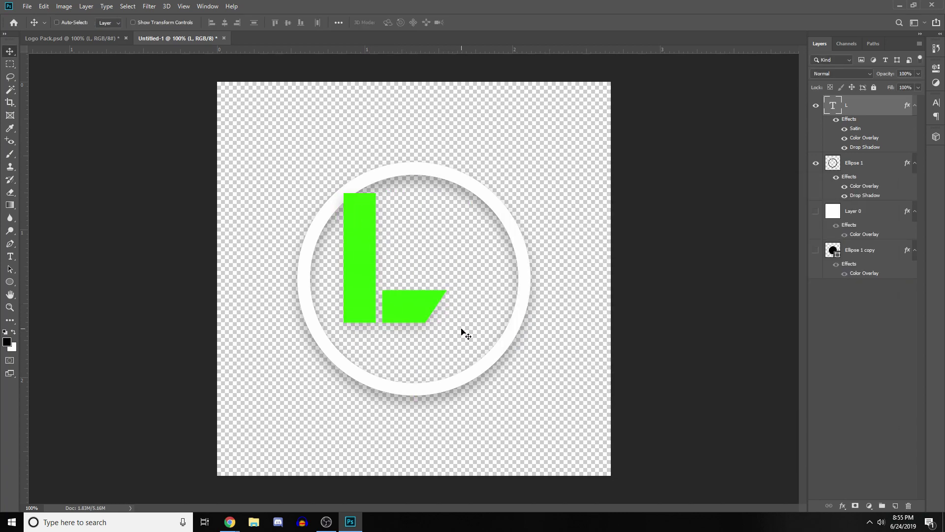
# - Scale the L to about 162%, rotate it about -4.7°, and reposition it over the ring
pyautogui.hotkey('ctrl', 't')
pyautogui.moveTo(446, 374); pyautogui.dragTo(534, 430)
pyautogui.moveTo(414, 293); pyautogui.dragTo(414, 277)
pyautogui.moveTo(518, 283); pyautogui.dragTo(522, 272)
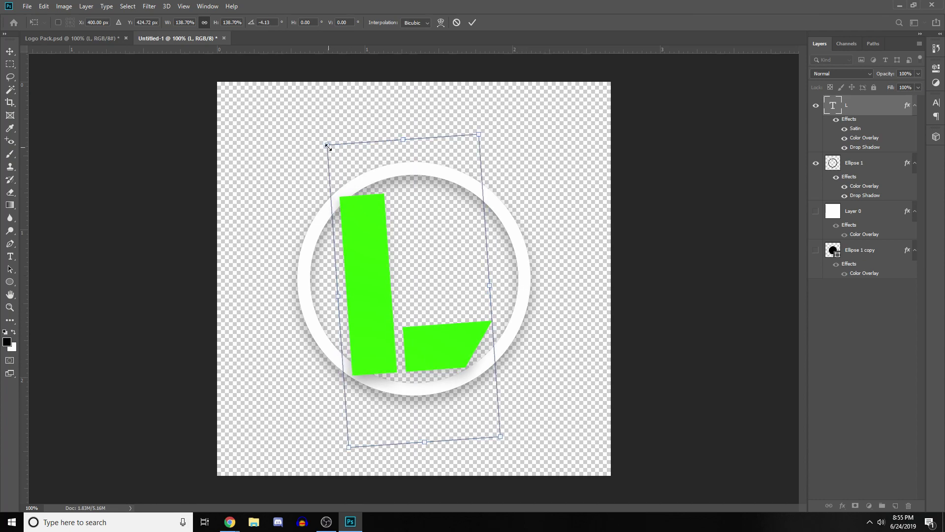
pyautogui.moveTo(328, 146); pyautogui.dragTo(311, 111)
pyautogui.moveTo(403, 186); pyautogui.dragTo(412, 193)
pyautogui.moveTo(512, 442); pyautogui.dragTo(529, 454)
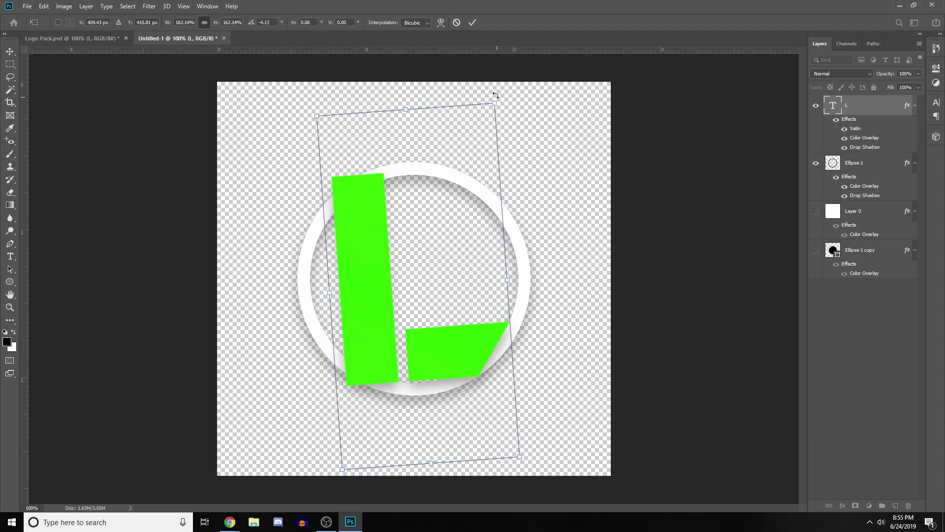
pyautogui.click(472, 23)
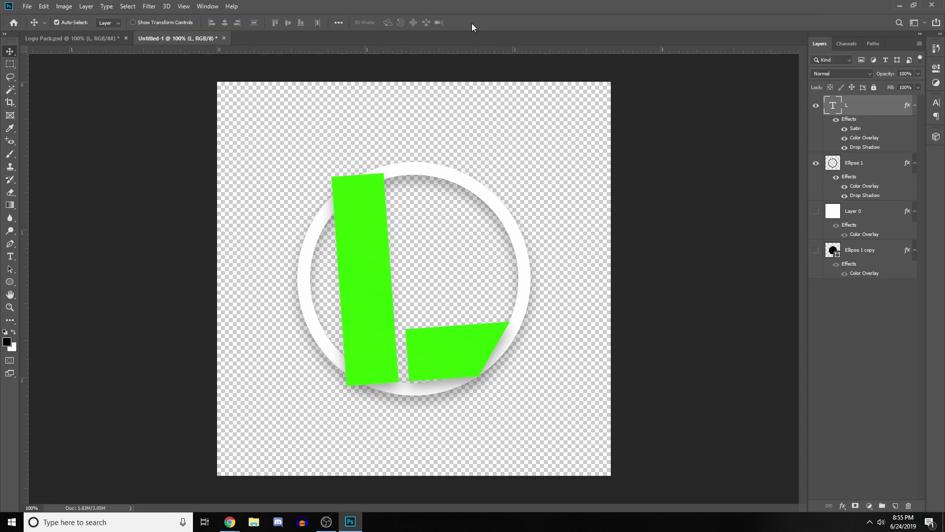
# - Zoom to 400% on the L's corner and rasterize the L type layer
pyautogui.press('z')
pyautogui.click(583, 397)
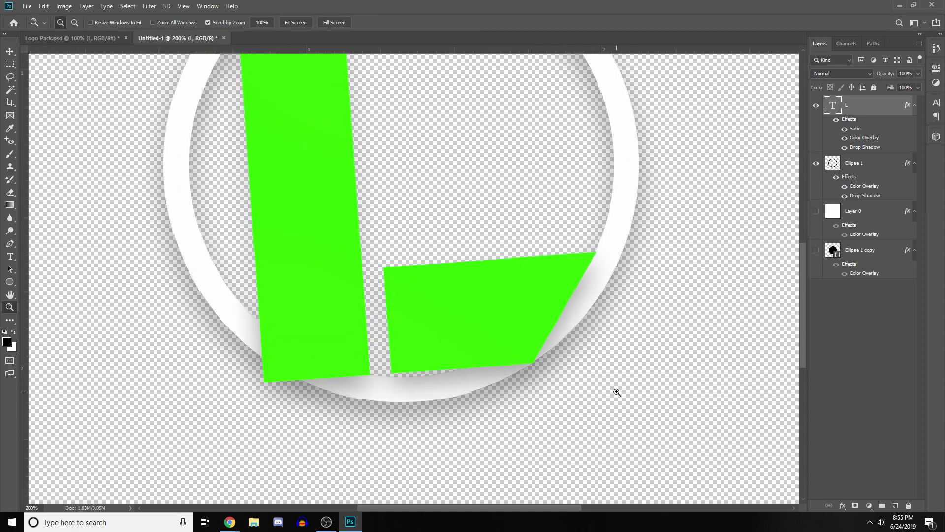
pyautogui.click(605, 374)
pyautogui.click(510, 353)
pyautogui.press('v')
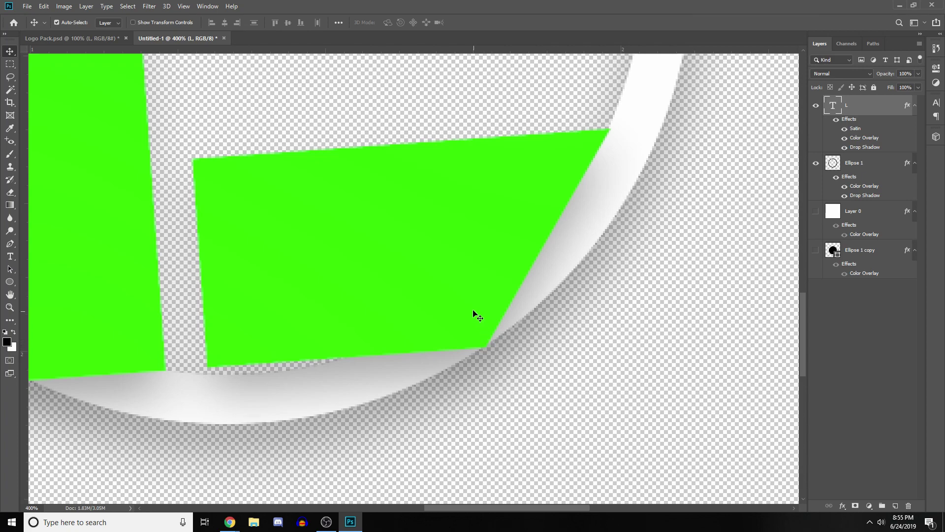
pyautogui.rightClick(886, 110)
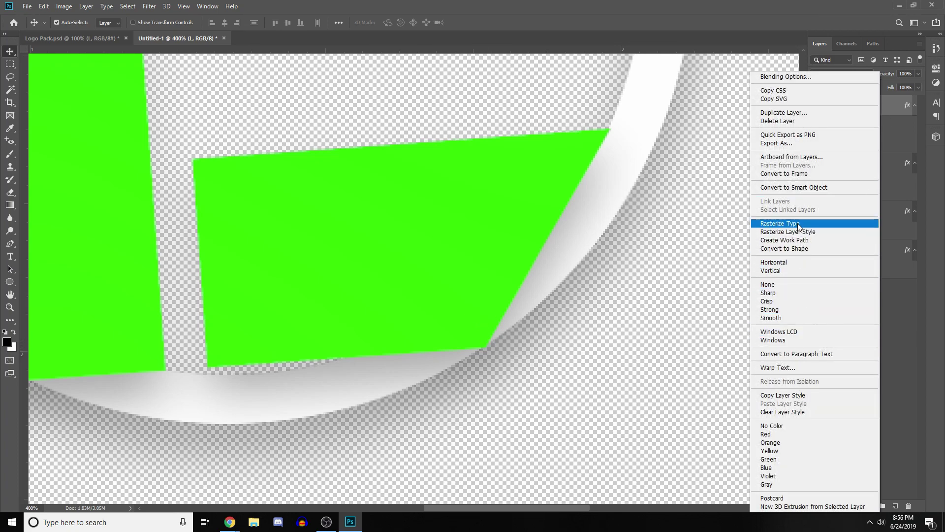
pyautogui.click(767, 224)
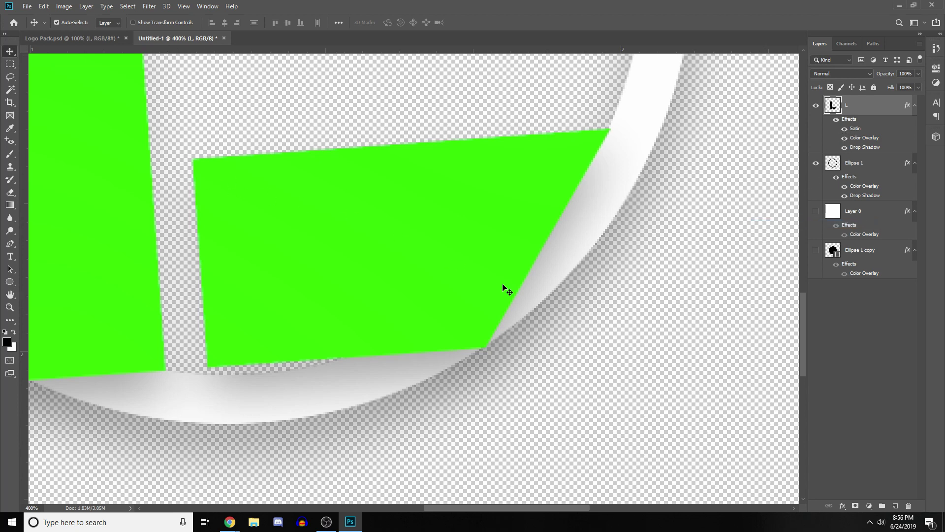
# - Select the Eraser and set the view back to 100%
pyautogui.press('e')
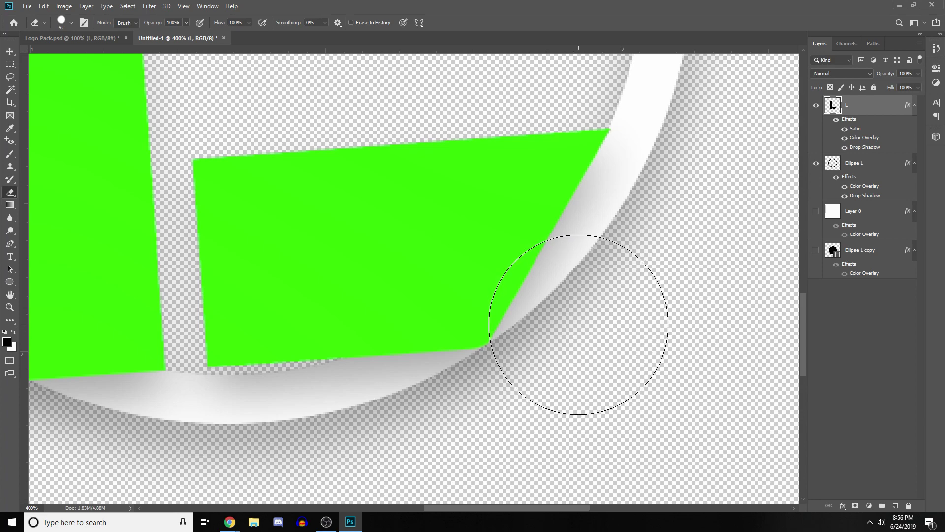
pyautogui.press('z')
pyautogui.rightClick(581, 326)
pyautogui.click(594, 338)
# - Make Layer 0's black background visible behind the ring, toggling it off and on to compare
pyautogui.press('e')
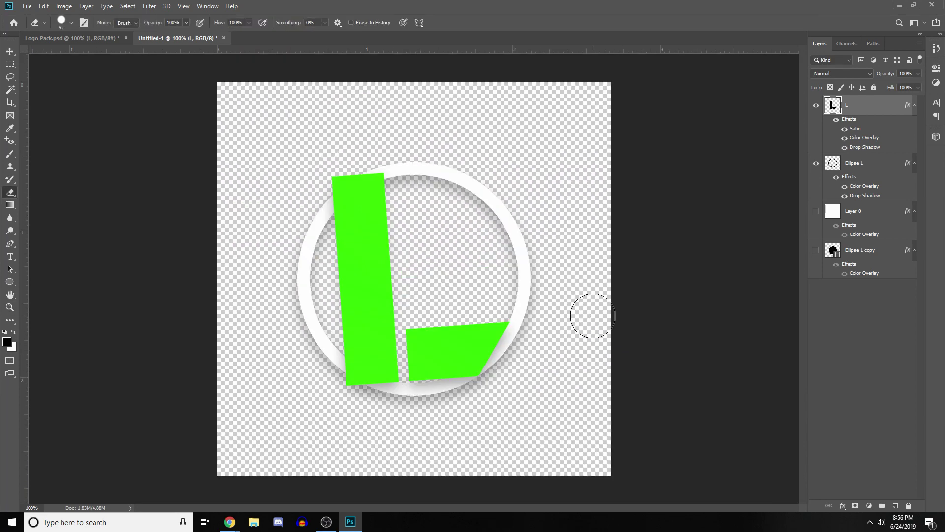
pyautogui.press('v')
pyautogui.click(816, 212)
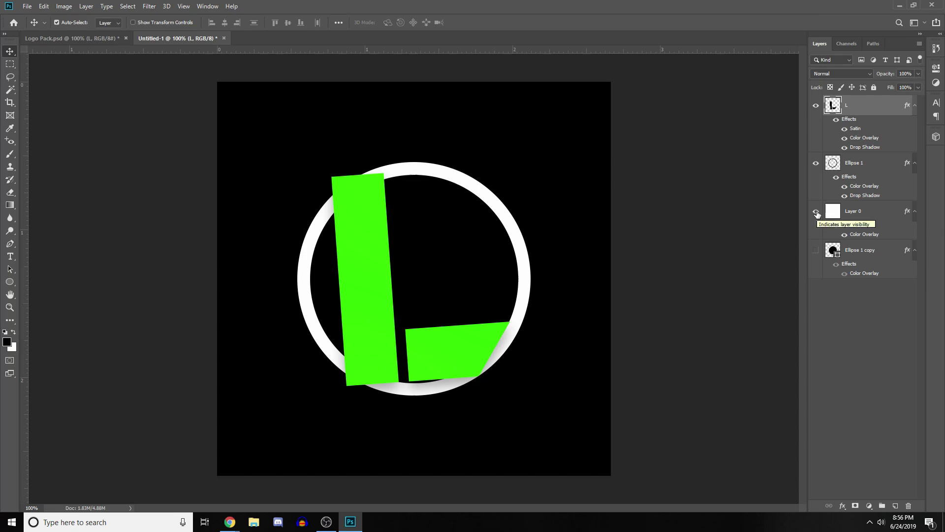
pyautogui.click(816, 212)
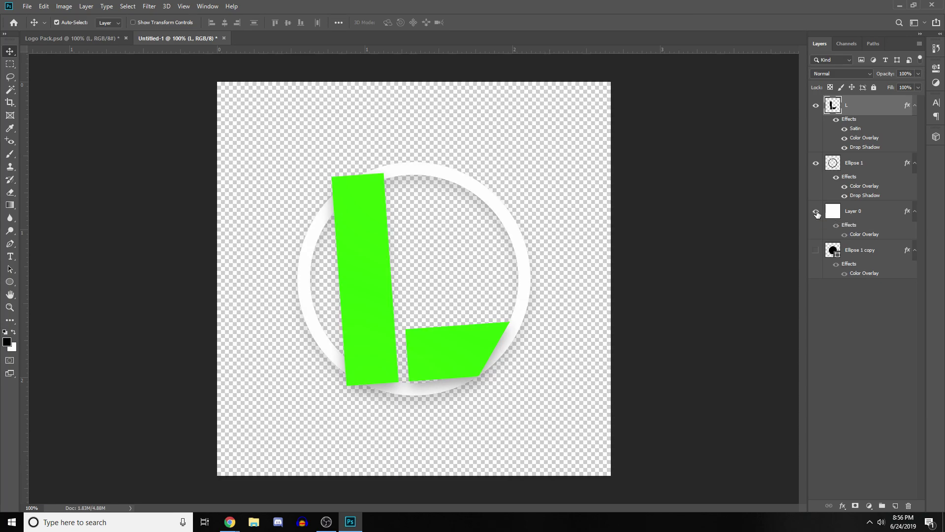
pyautogui.click(816, 212)
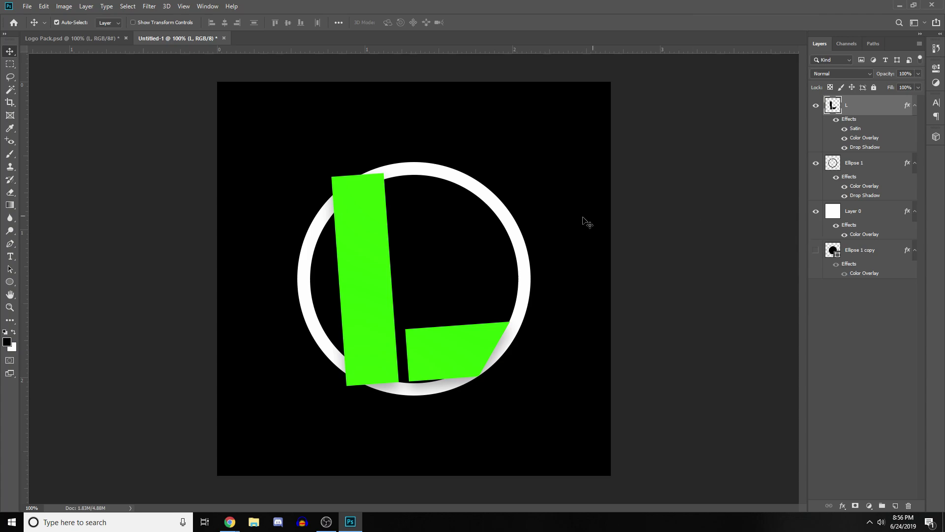
# - Zoom the view out to 66.7%, then return it to 100%
pyautogui.press('z')
pyautogui.rightClick(595, 285)
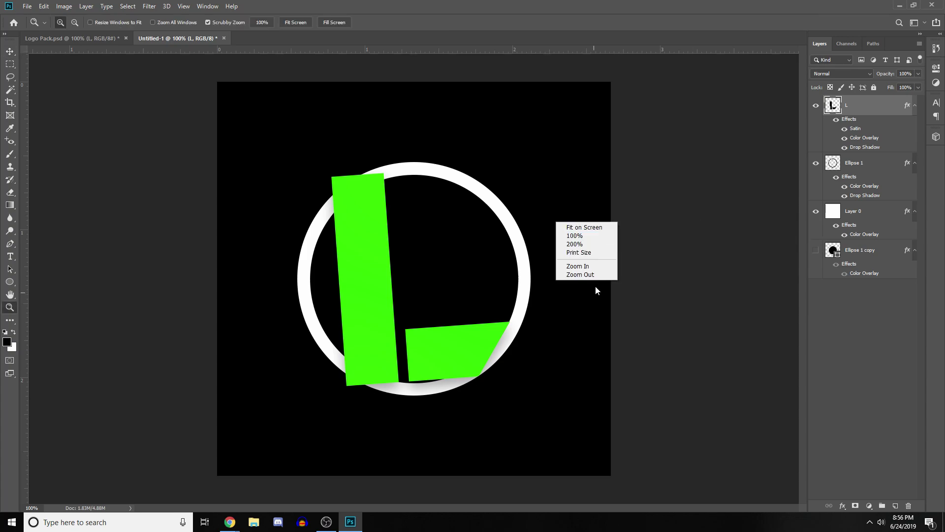
pyautogui.click(598, 274)
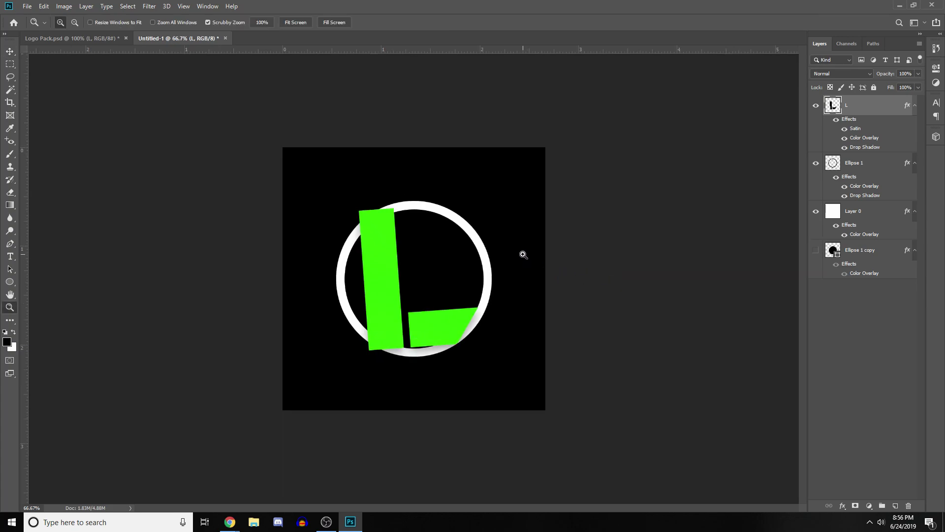
pyautogui.press('v')
pyautogui.click(514, 212)
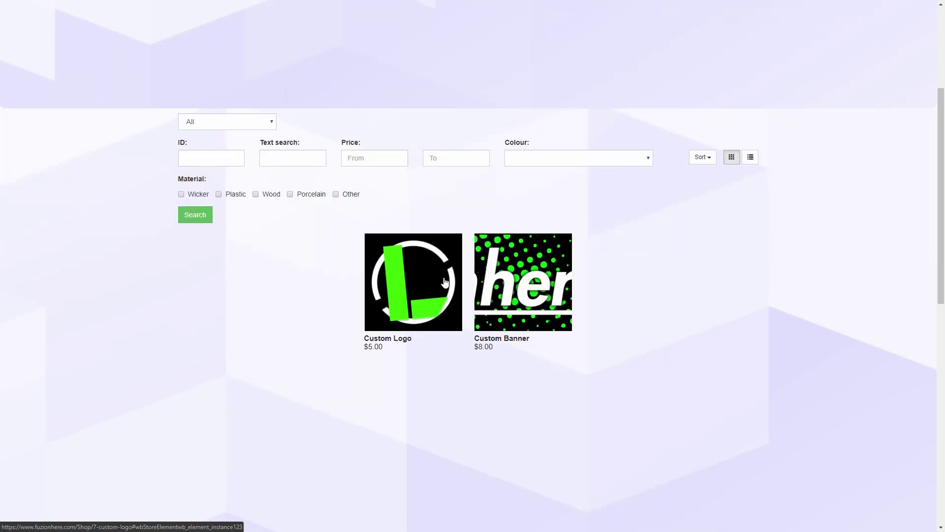
# - Add the $5.00 Custom Logo product to the cart and proceed to checkout
pyautogui.click(446, 286)
pyautogui.click(361, 306)
pyautogui.click(464, 178)
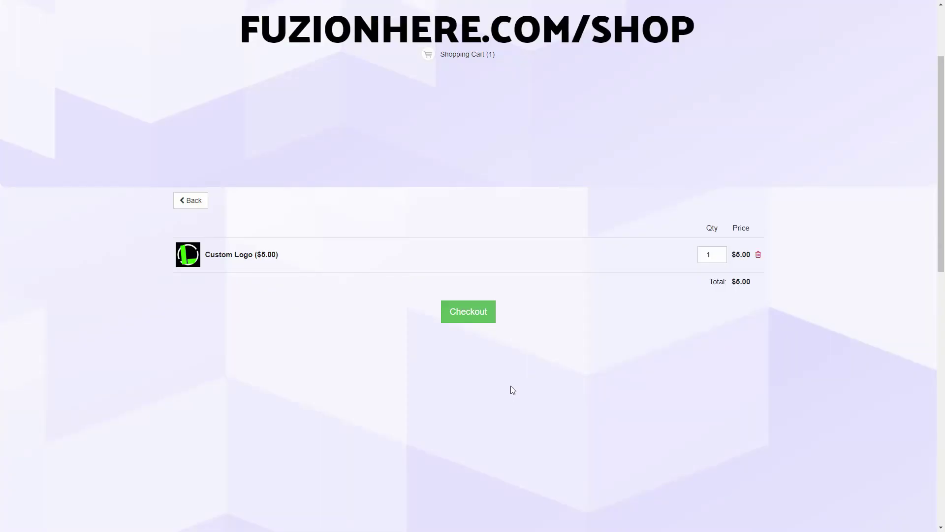
pyautogui.click(459, 317)
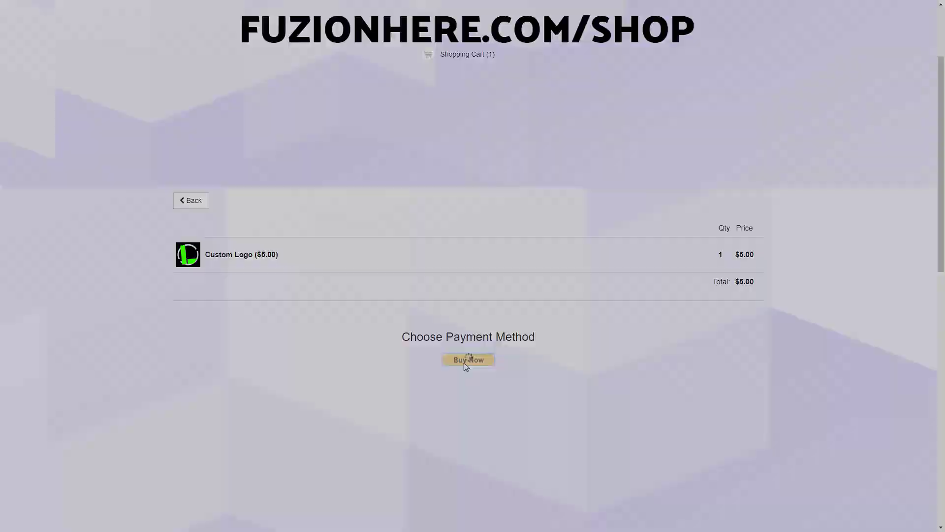